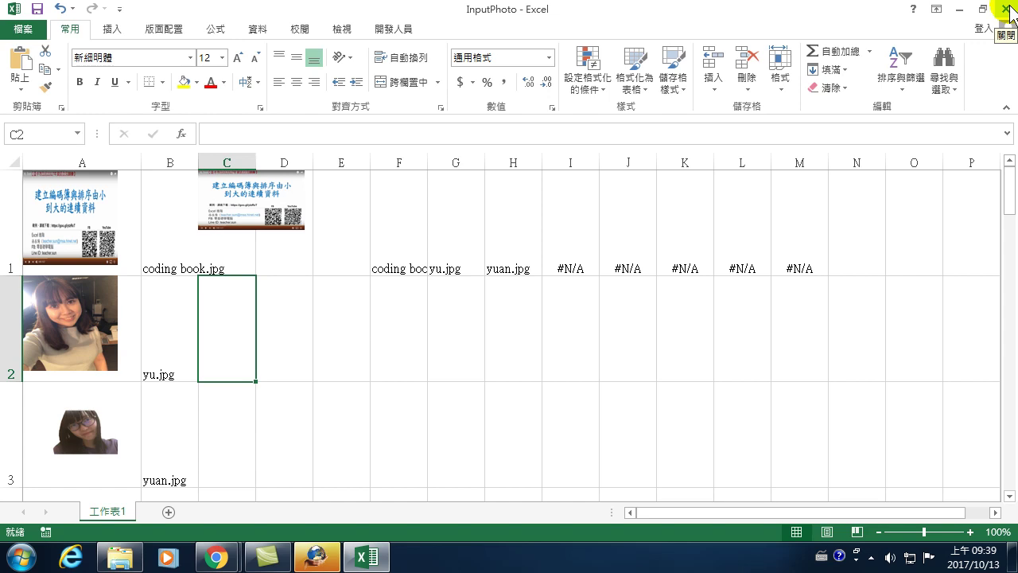
Step: Close InputPhoto.xlsm and choose 不要儲存 so its unsaved changes are discarded
click(1007, 10)
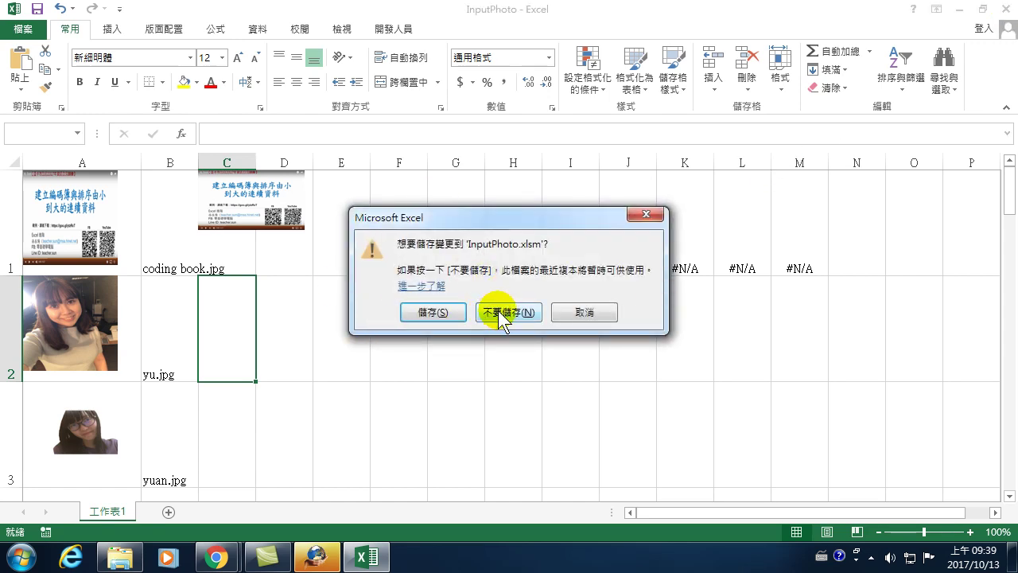
click(510, 312)
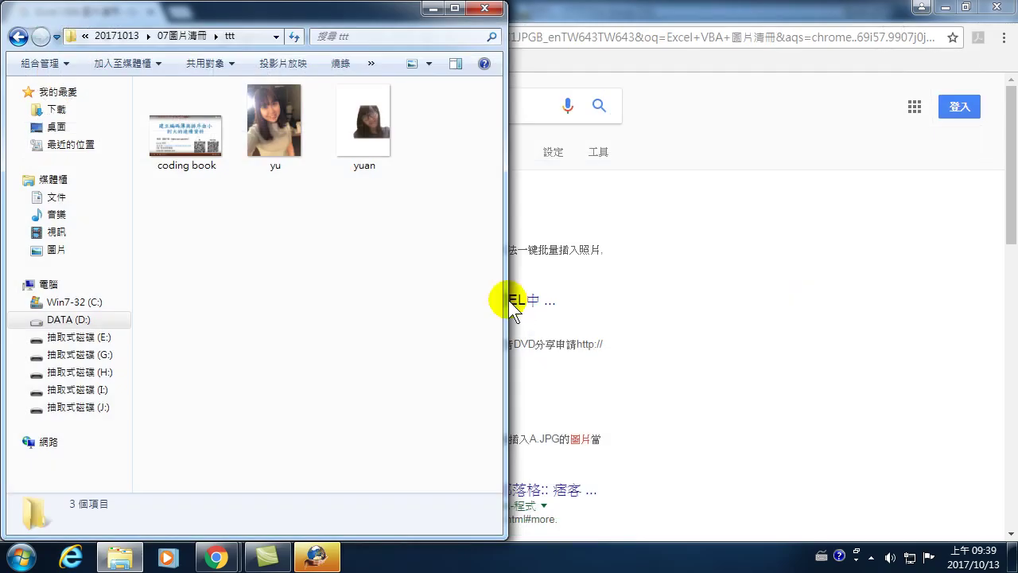
Step: Go up to the 07圖片清冊 folder and open the ttt picture folder
click(21, 557)
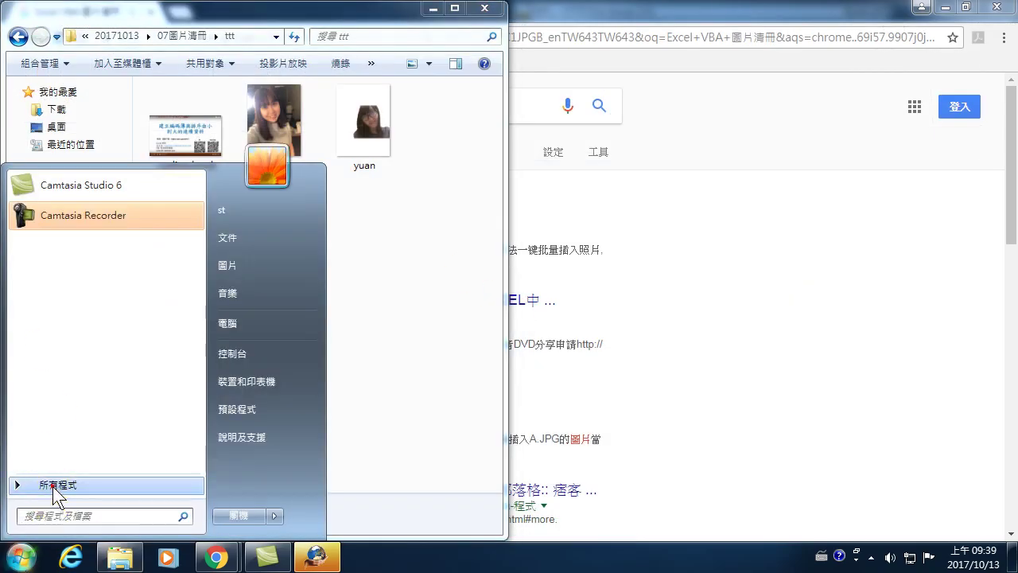
click(36, 485)
click(388, 322)
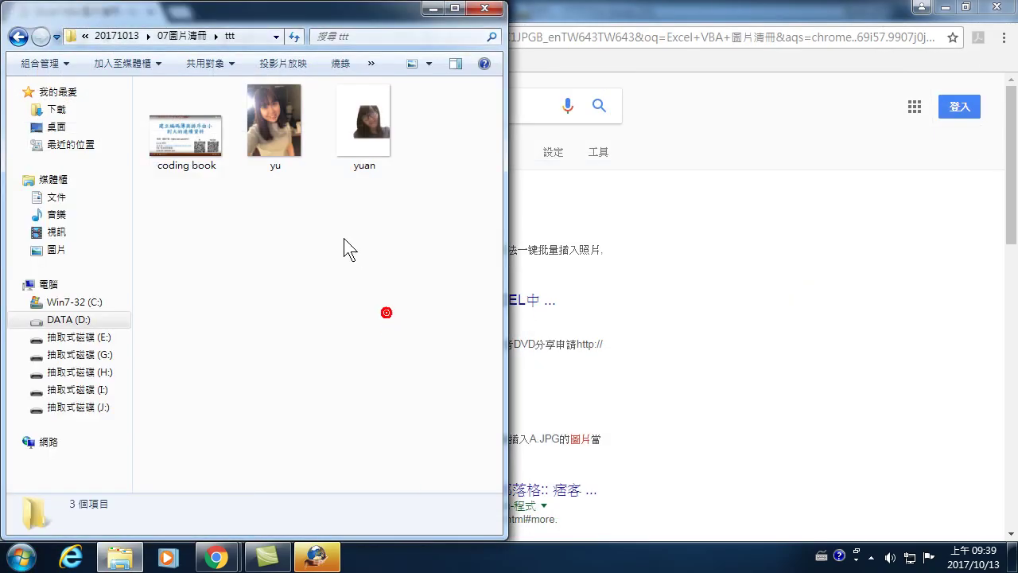
click(18, 37)
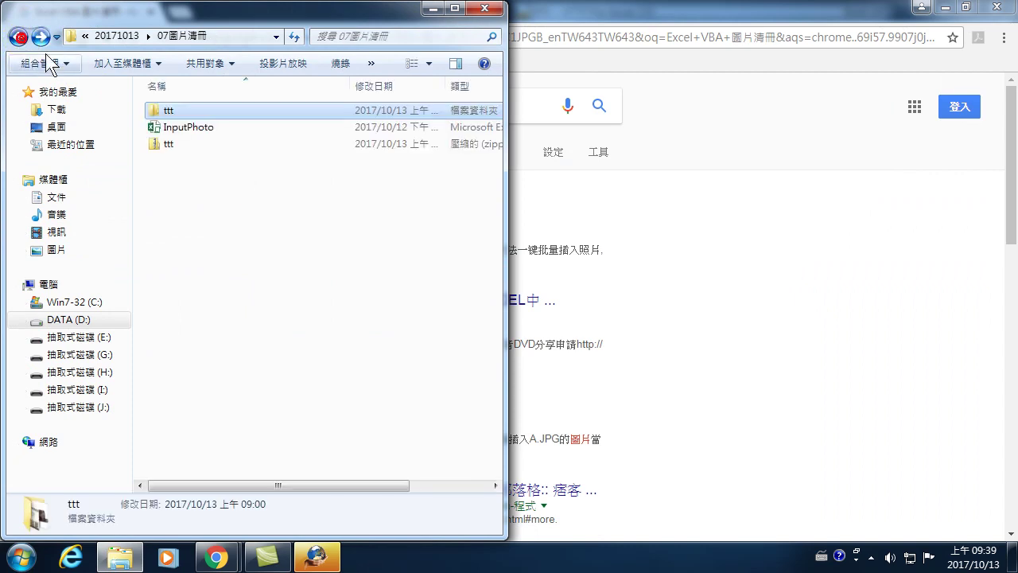
double_click(169, 111)
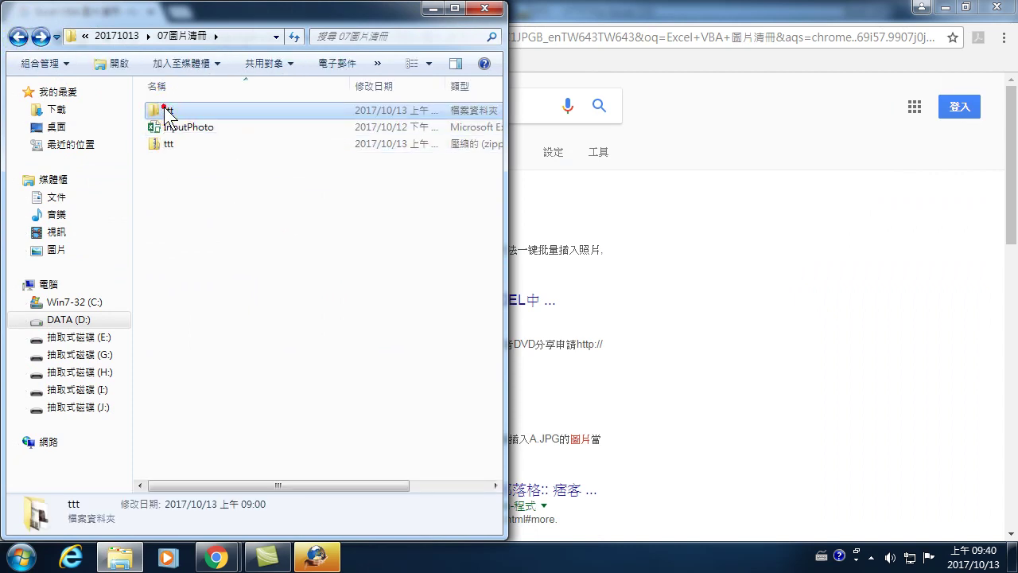
Step: Create a new Microsoft Excel worksheet in ttt and name it 圖片資料清冊
right_click(197, 252)
mouse_move(283, 444)
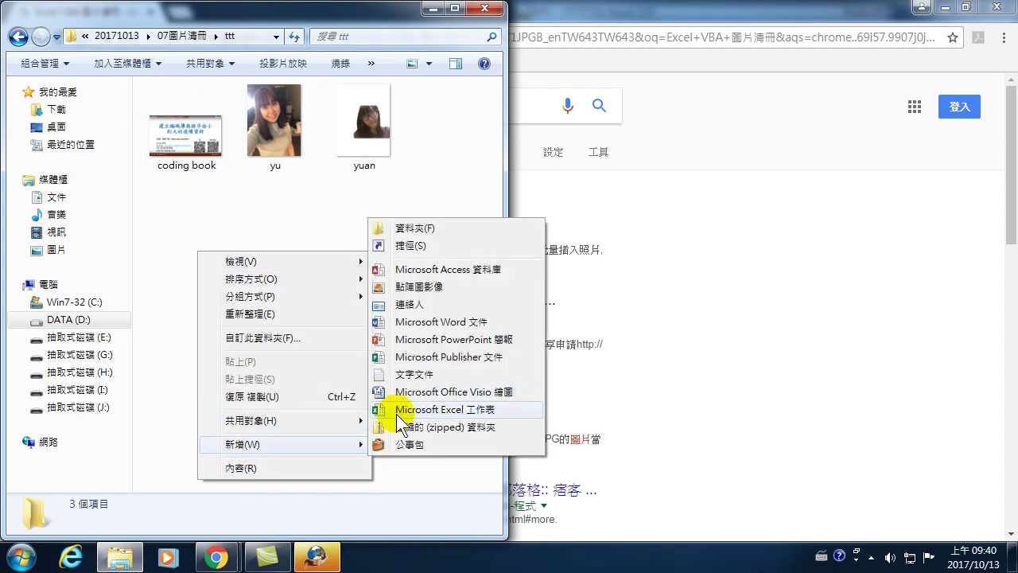
click(397, 409)
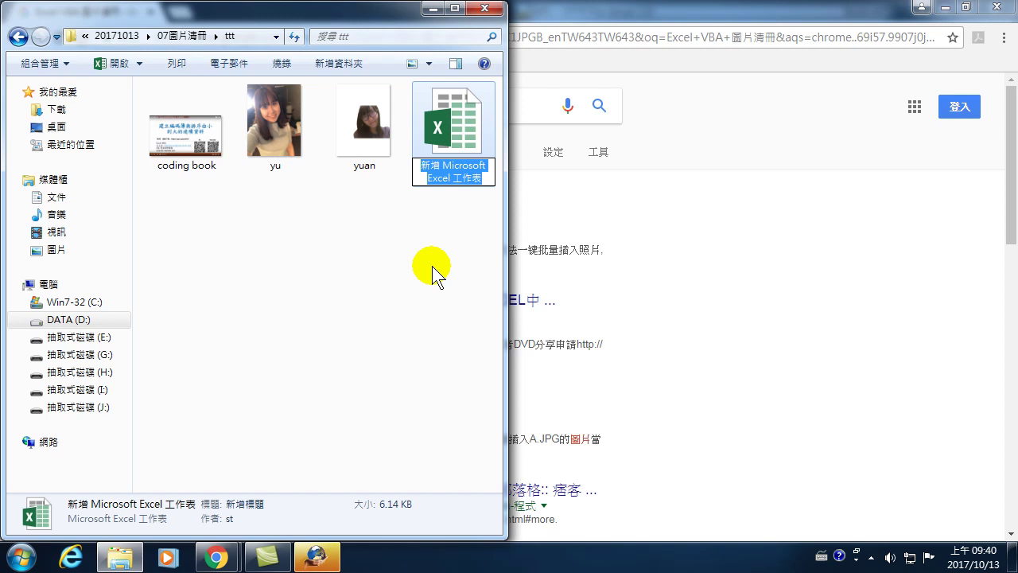
key(ctrl+space)
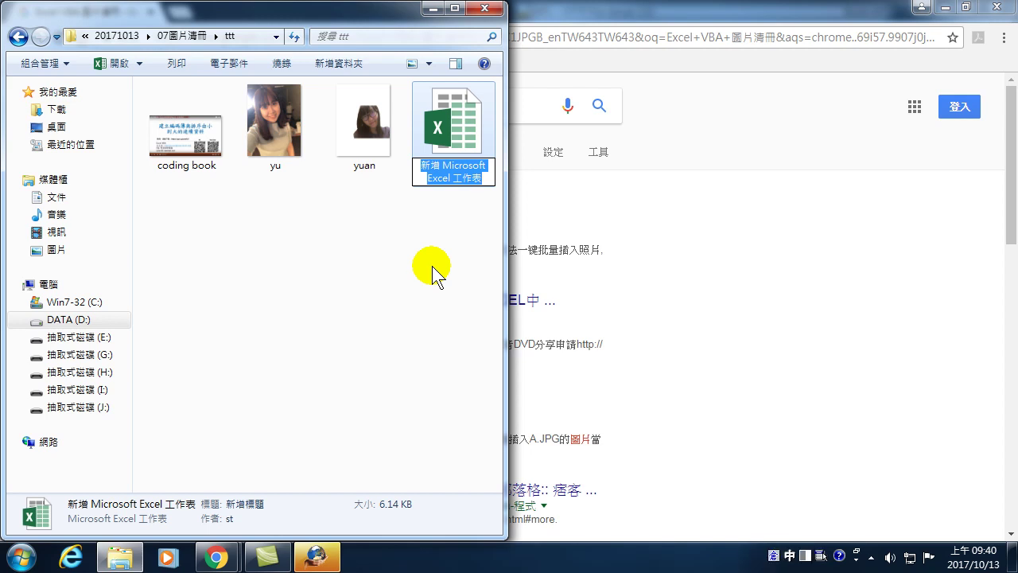
text(wj6qu0)
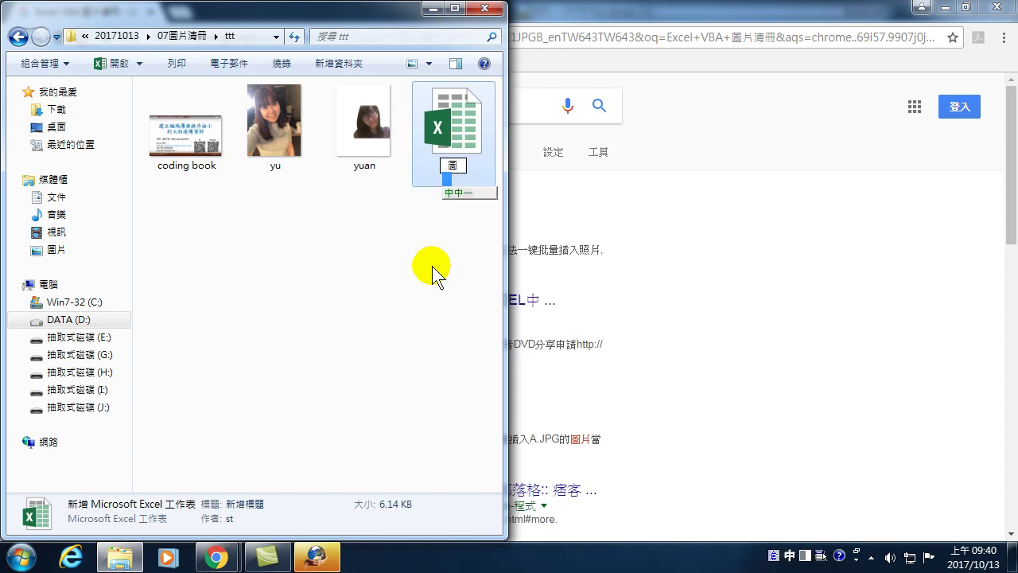
text(4)
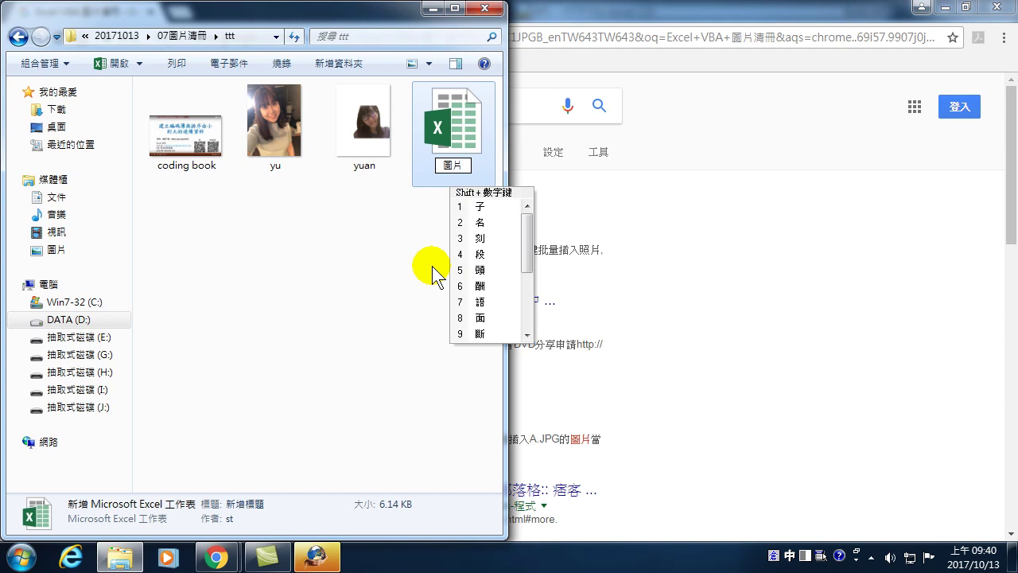
text(yu)
key(Escape)
text(xul)
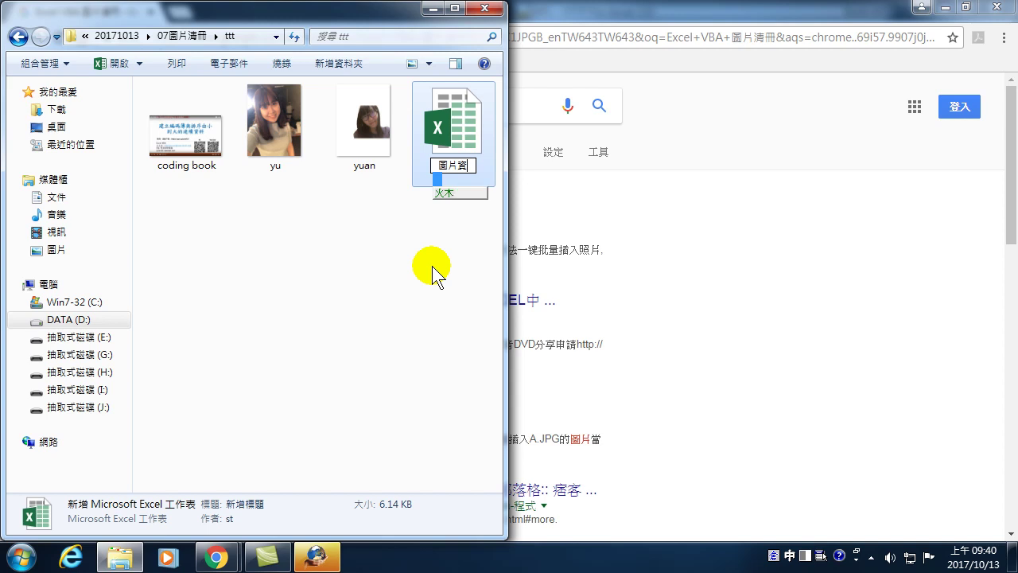
text(4)
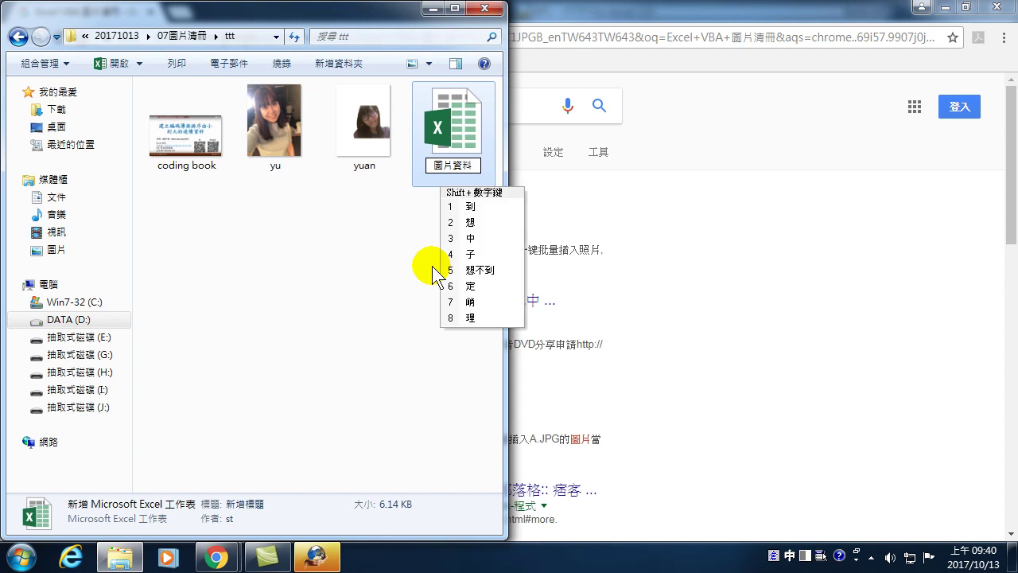
text(fu/ hk4)
key(Escape)
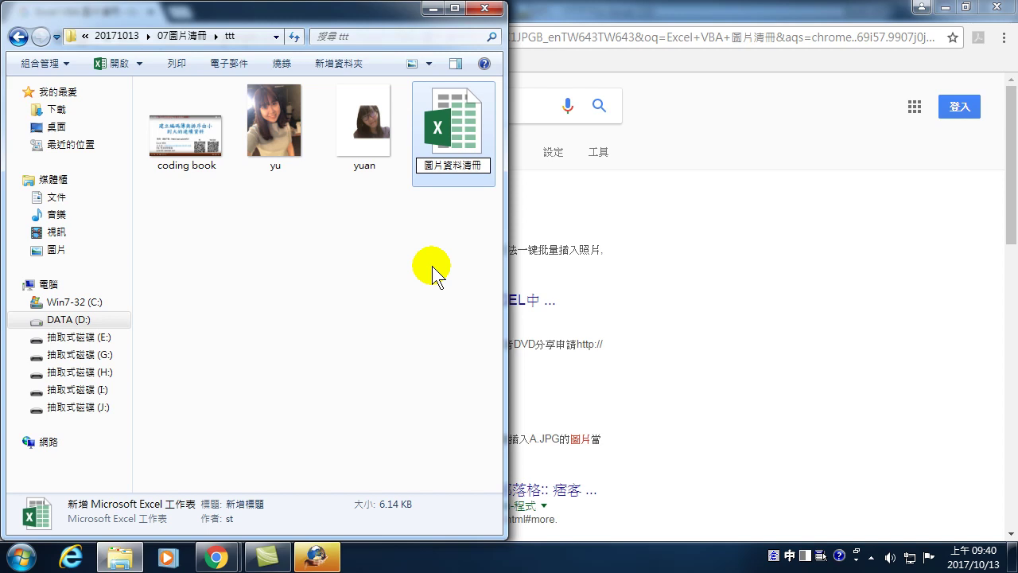
click(436, 274)
Step: Open 圖片資料清冊 and save it in ttt as an Excel 啟用巨集的活頁簿
double_click(462, 127)
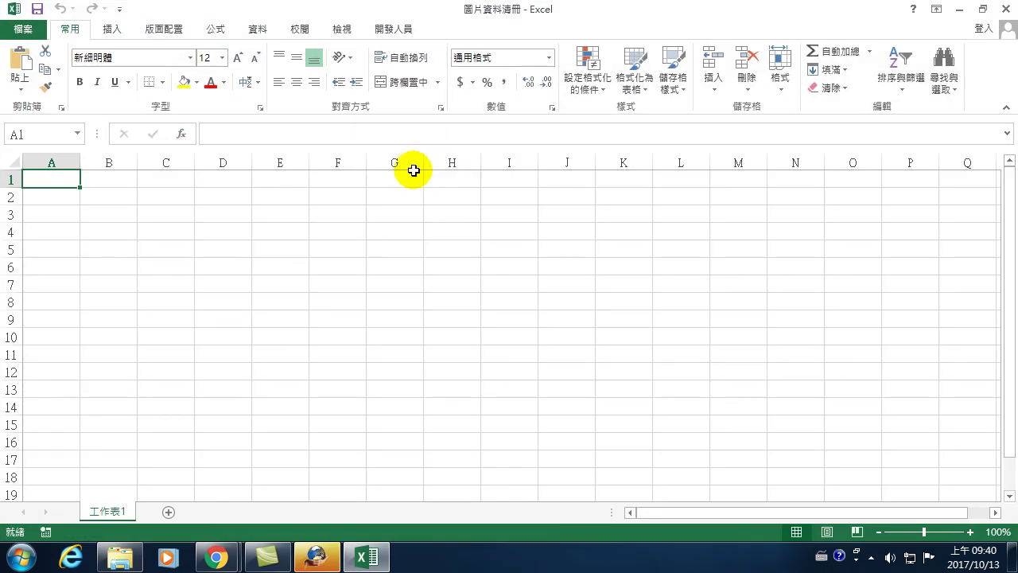
click(30, 30)
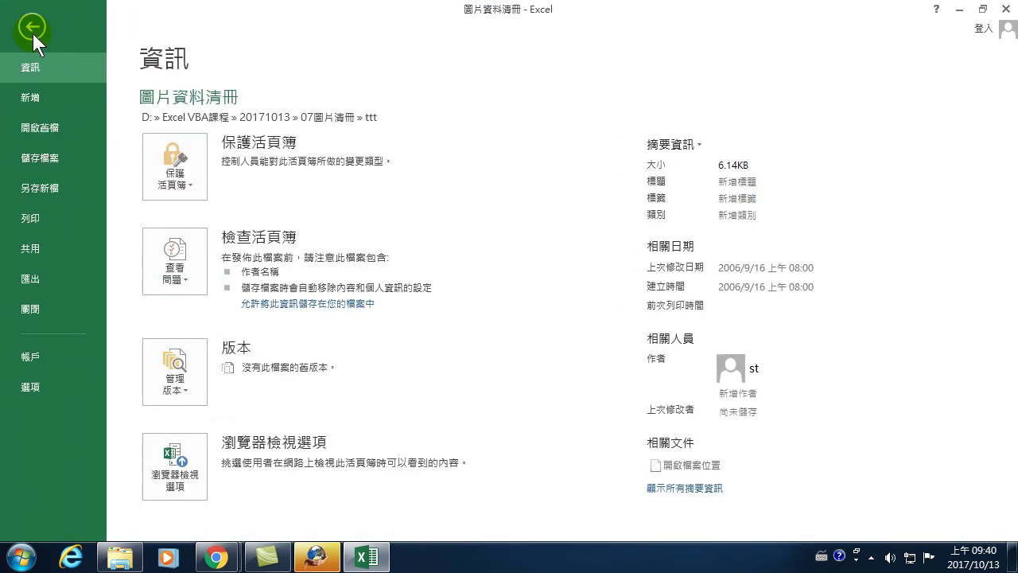
click(36, 186)
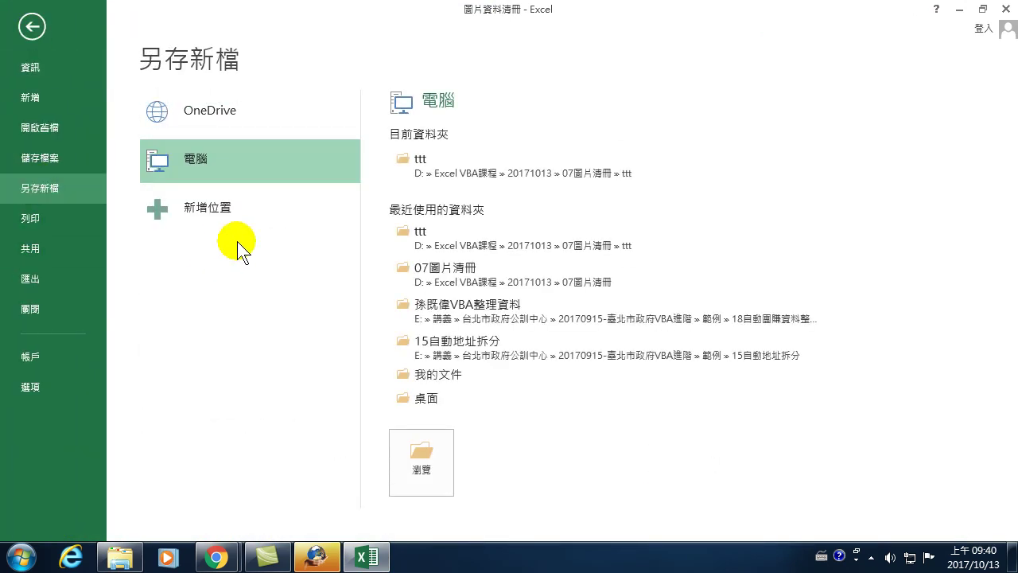
click(412, 461)
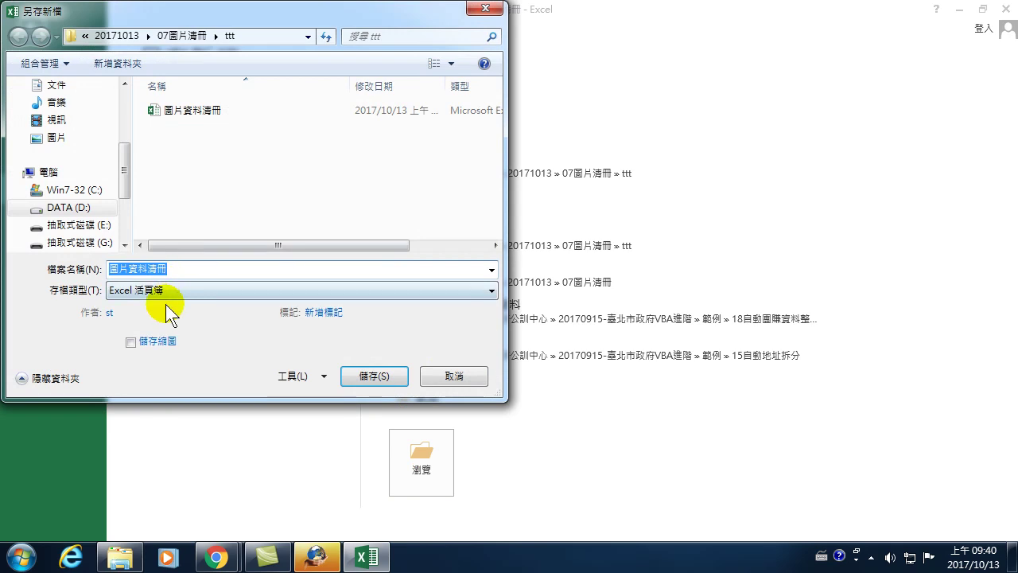
click(191, 290)
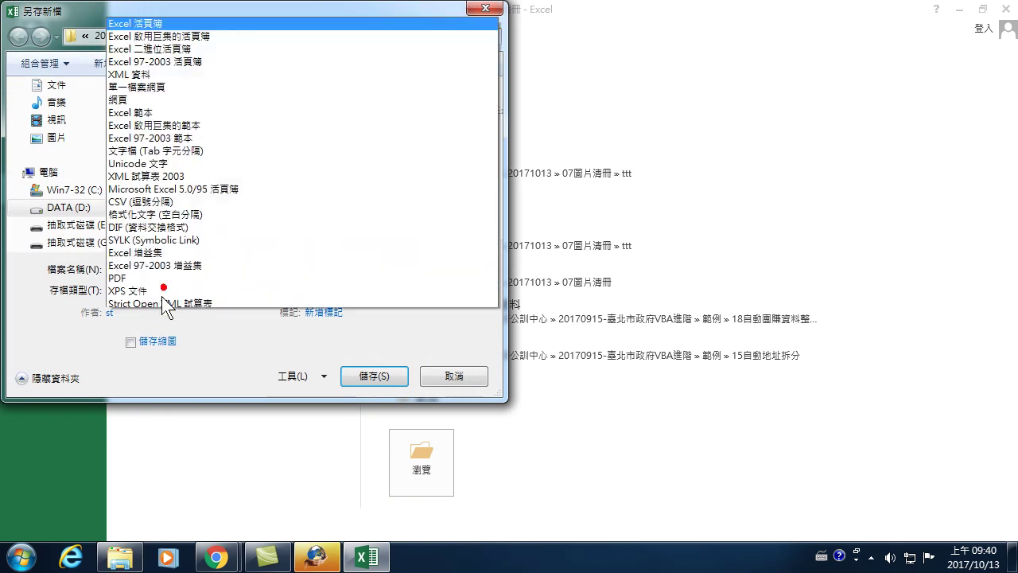
click(143, 23)
click(372, 375)
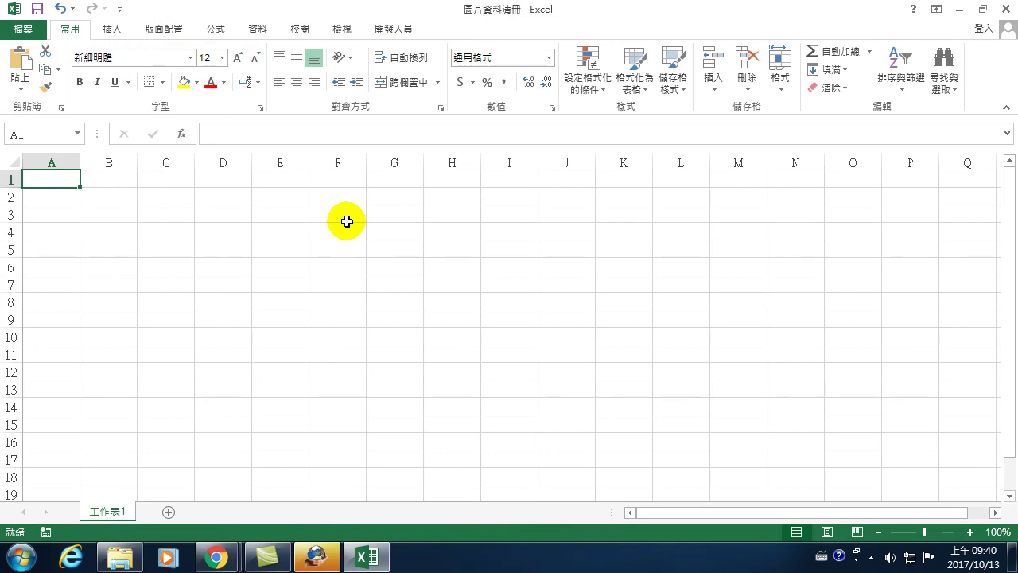
Step: Check the ttt folder's full path, then return to the 圖片資料清冊 workbook and select cell G1
click(111, 555)
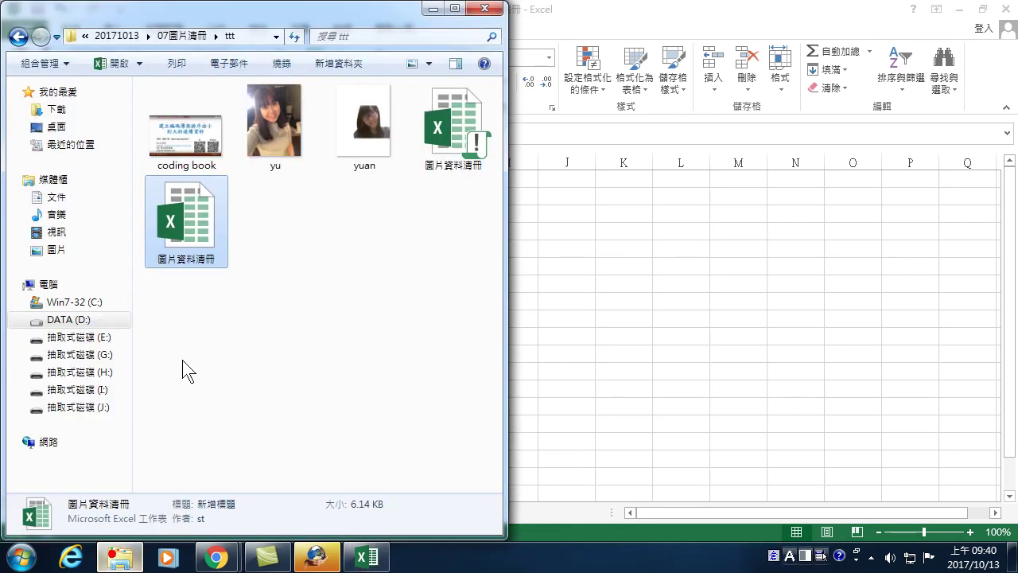
click(231, 35)
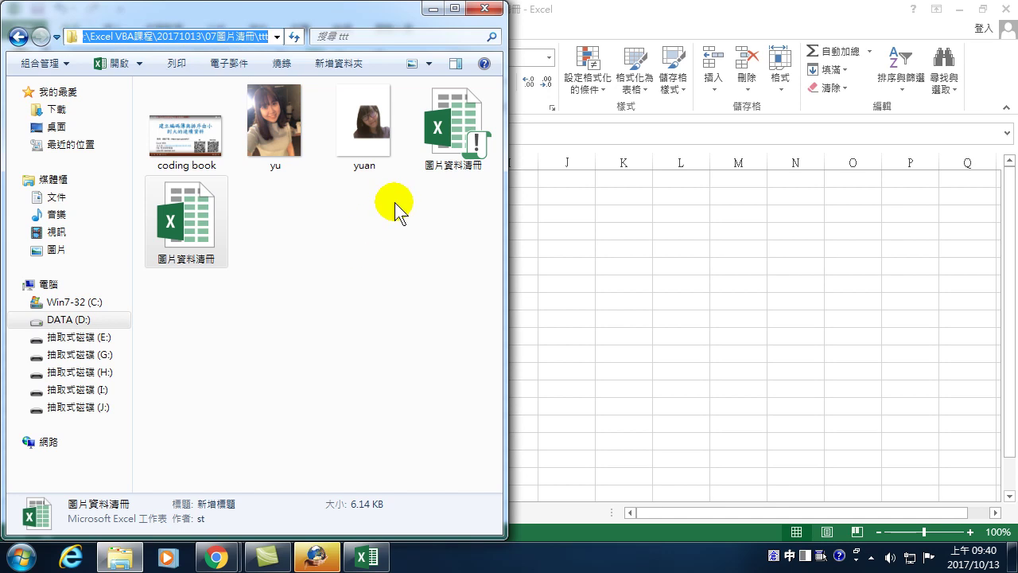
click(353, 256)
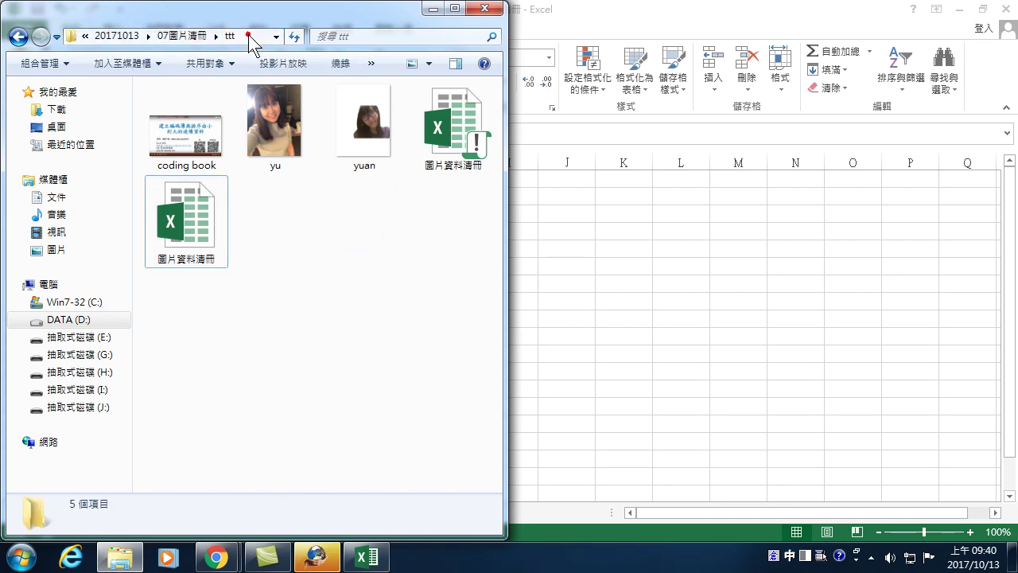
click(248, 36)
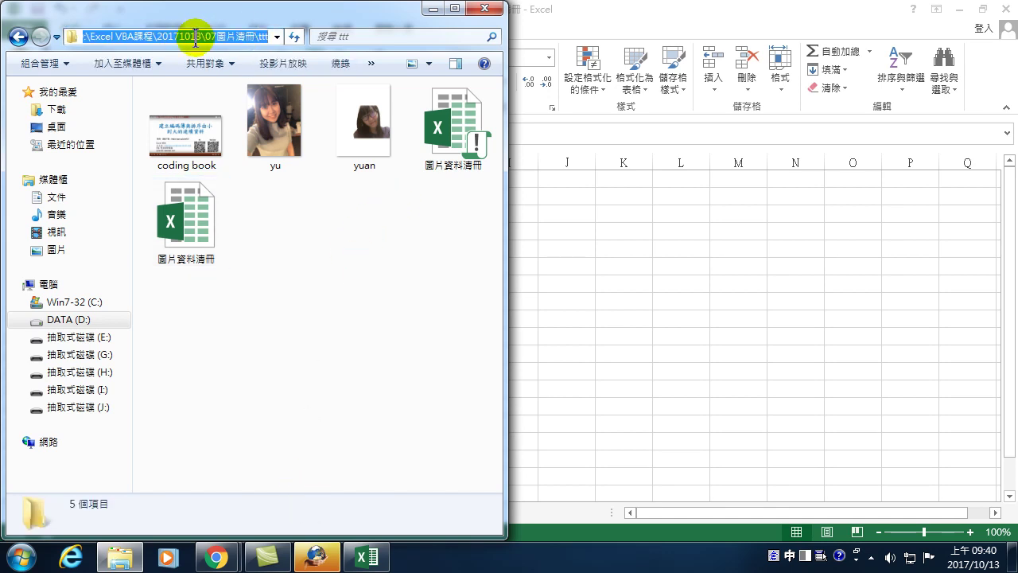
click(540, 227)
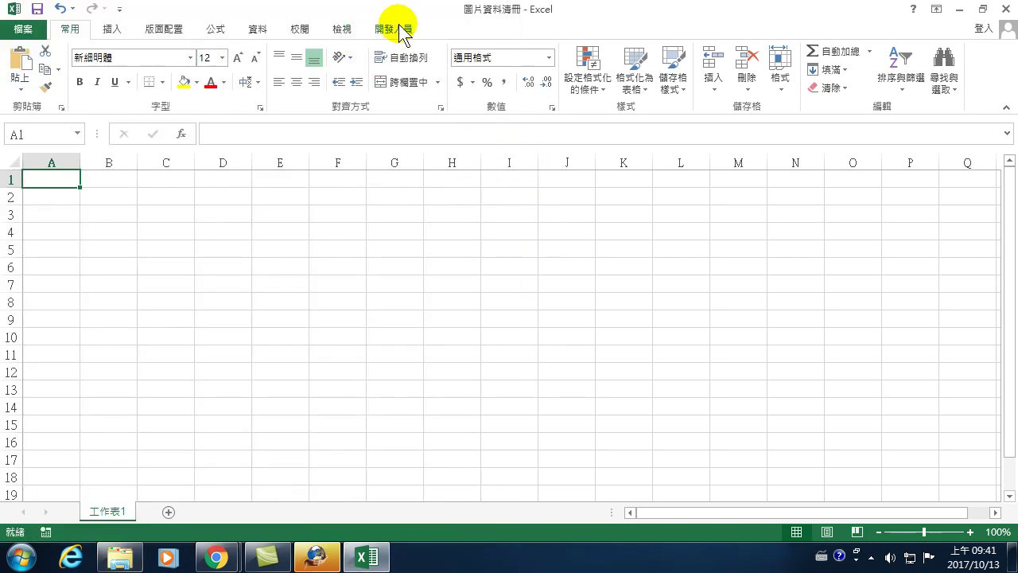
click(394, 179)
Step: Start a new defined name from Formulas > Define Name and enter GetFileName as its name
click(222, 29)
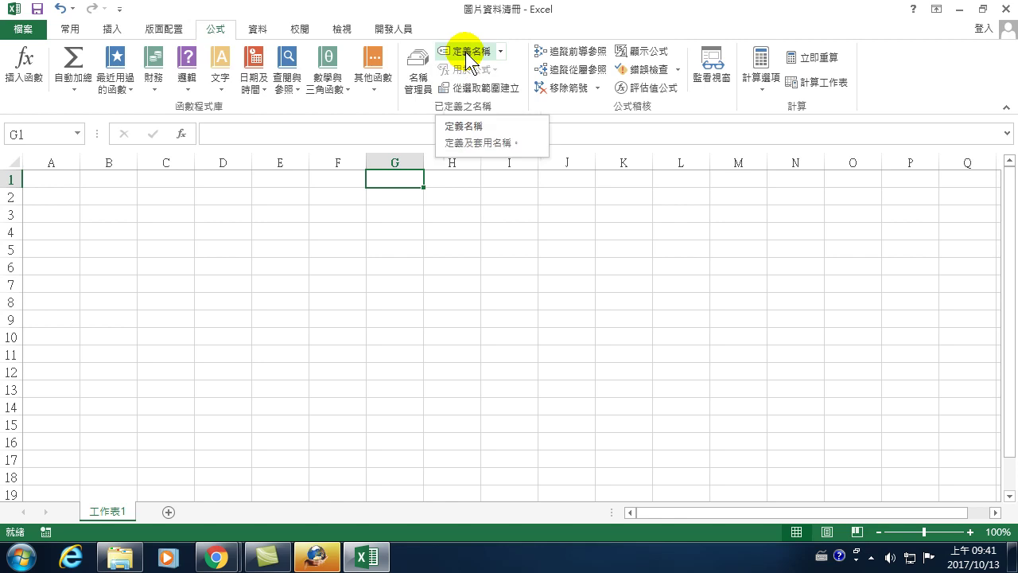
click(468, 52)
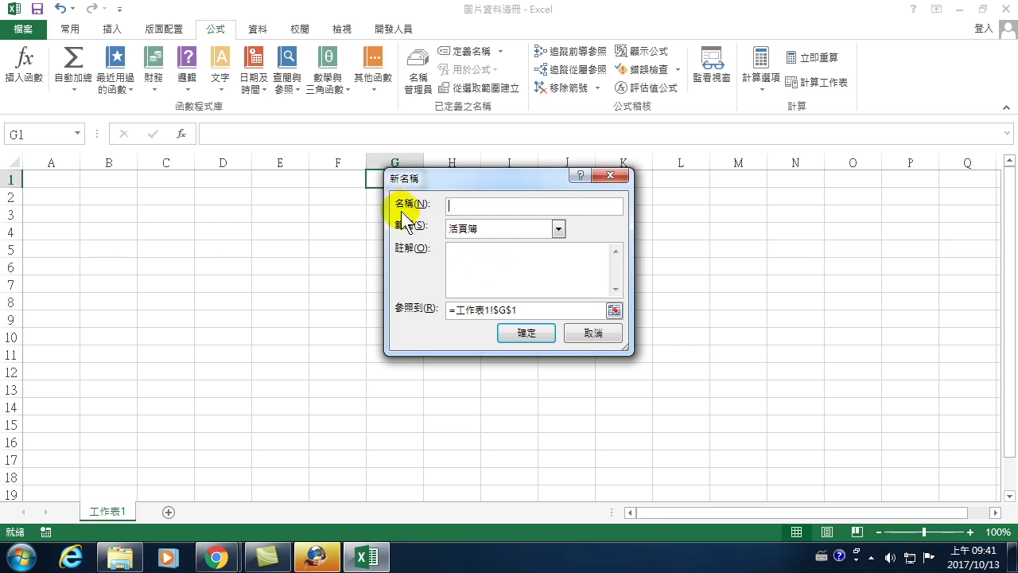
text(FileName)
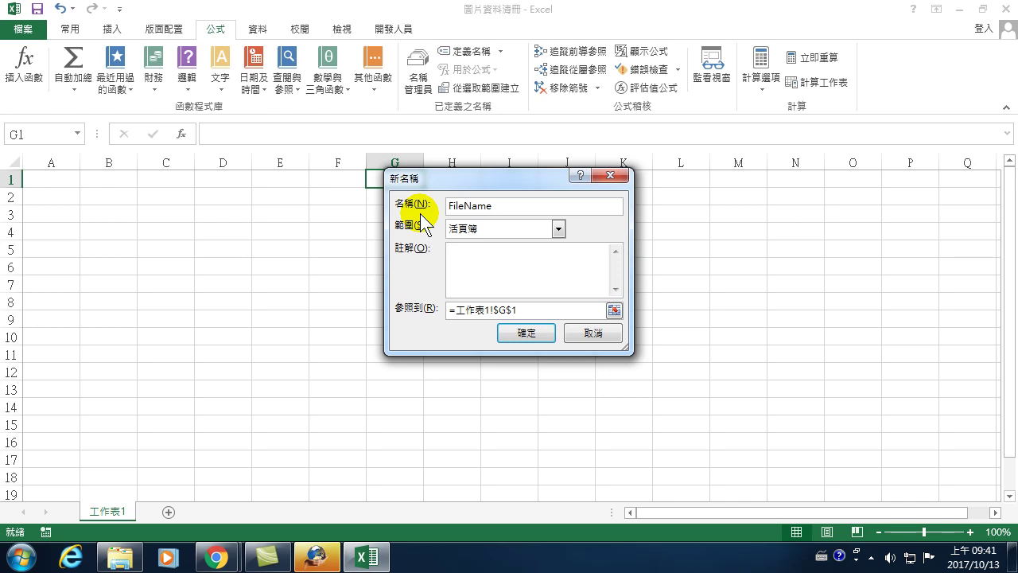
text(Get)
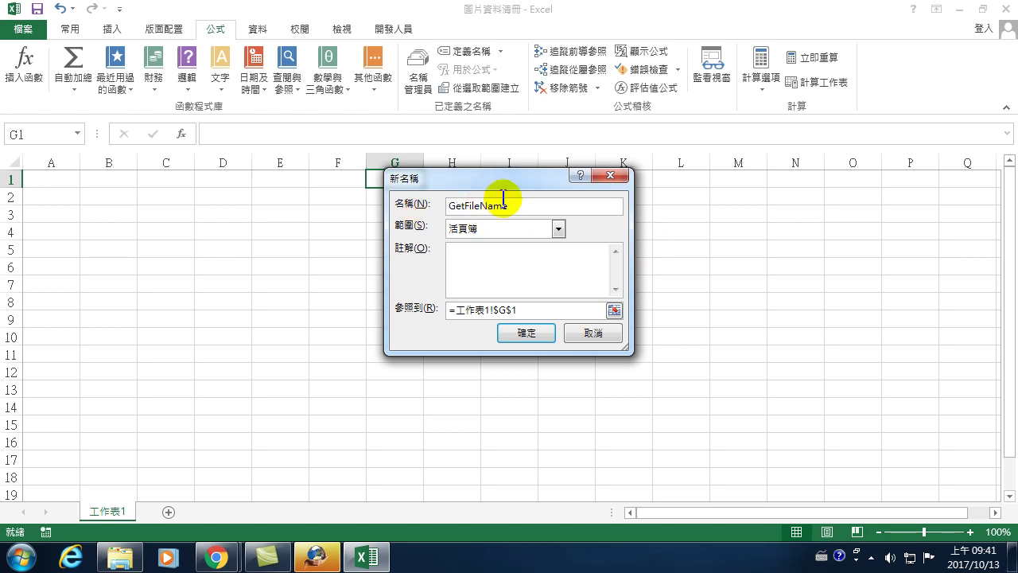
Step: Set GetFileName to refer to =files("D:\Excel VBA課程\20171013\07圖片清冊\ttt\*.jpg")
click(460, 310)
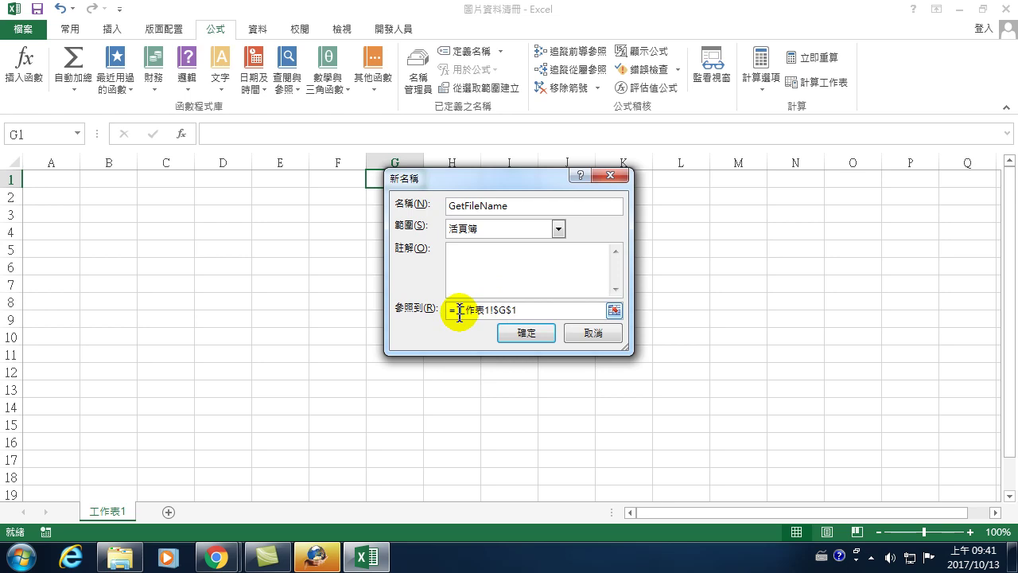
drag(460, 310, 550, 319)
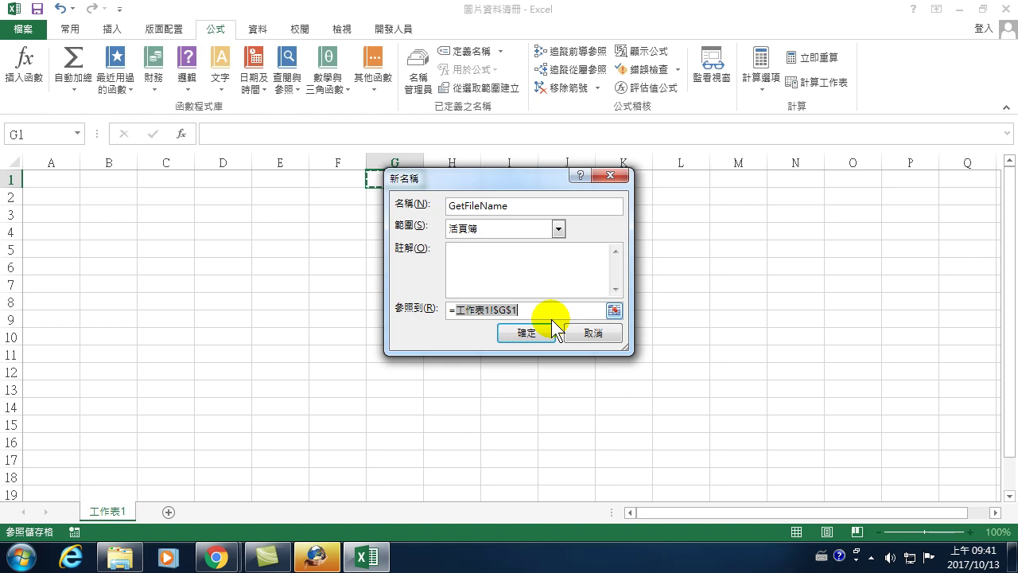
text(files)
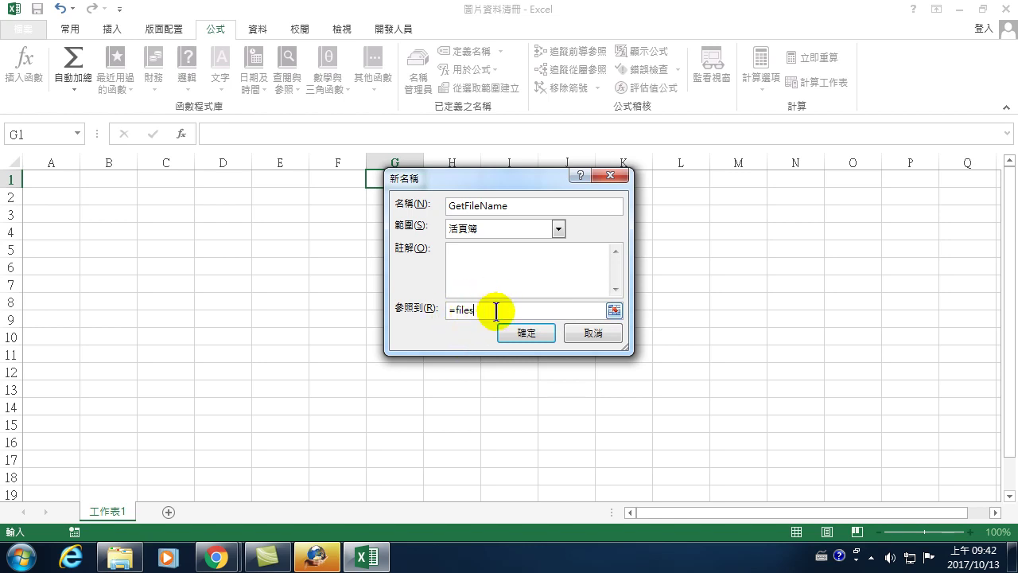
text(()
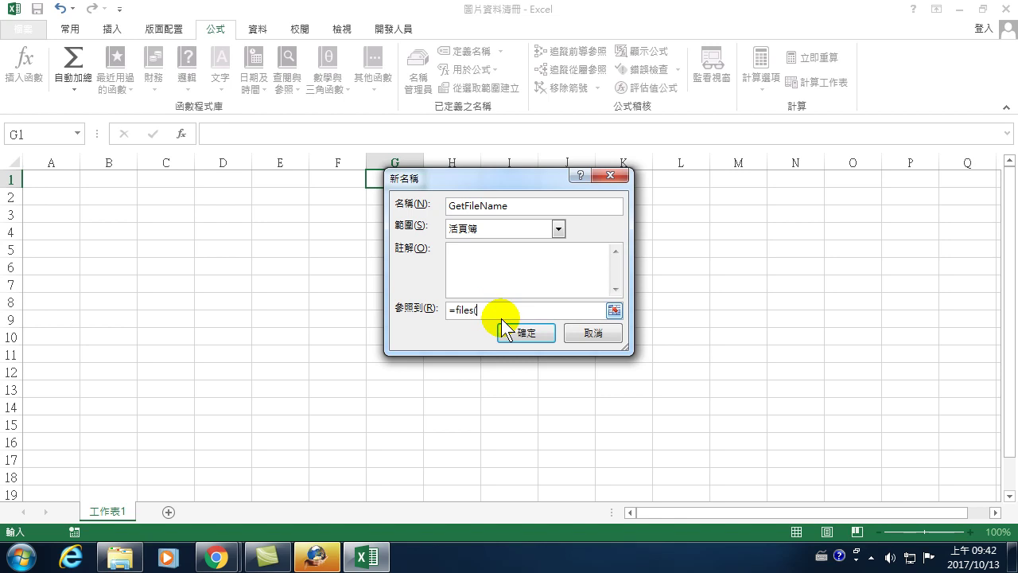
text(")
key(ctrl+v)
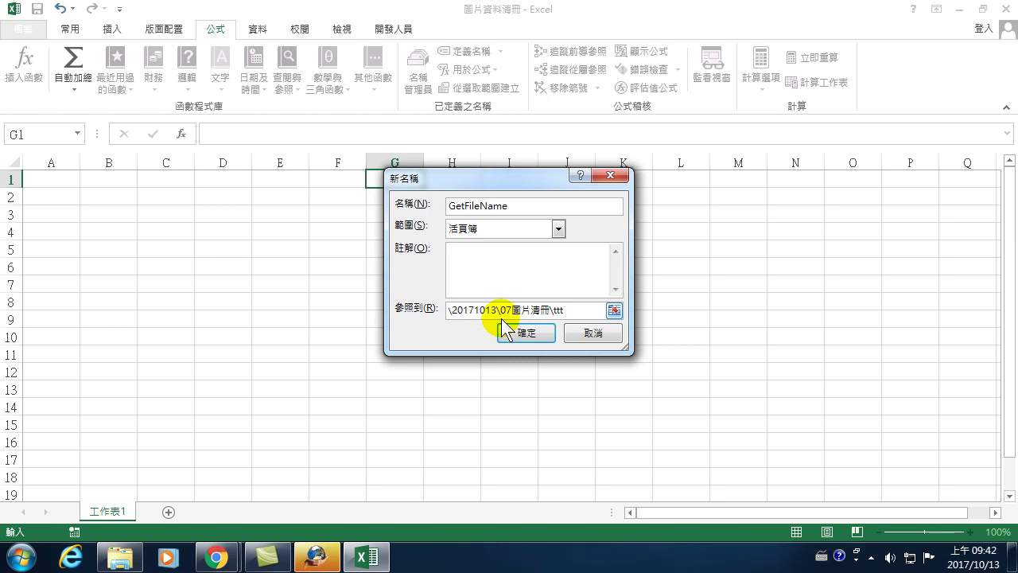
text(\)
text(*.)
text(jpg)
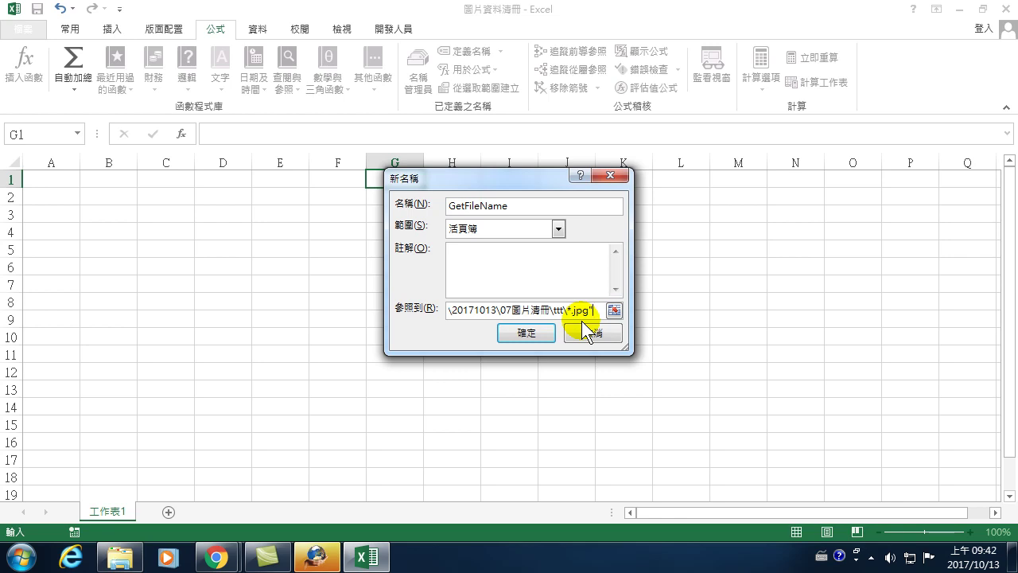
text())
click(520, 297)
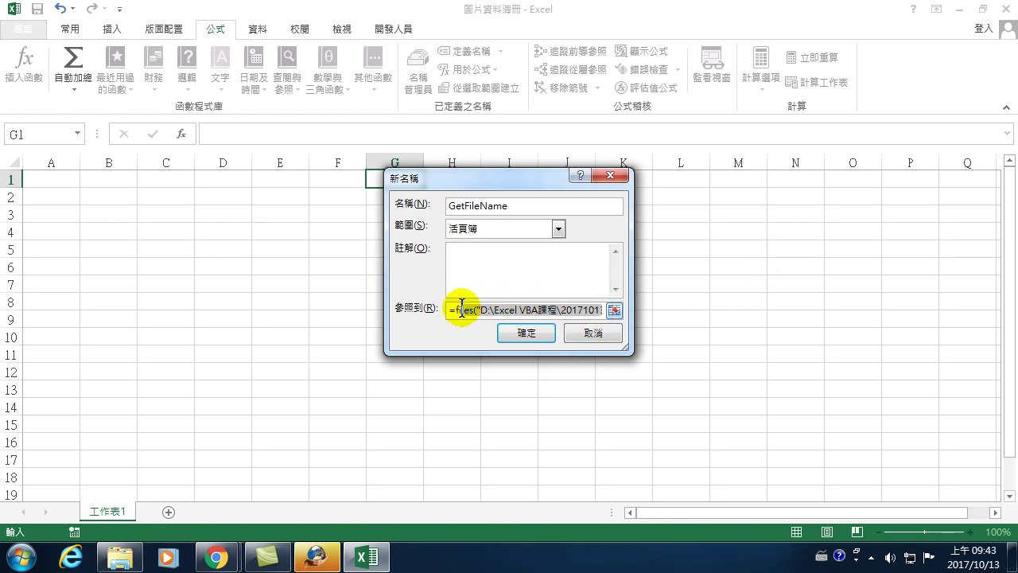
drag(480, 310, 499, 324)
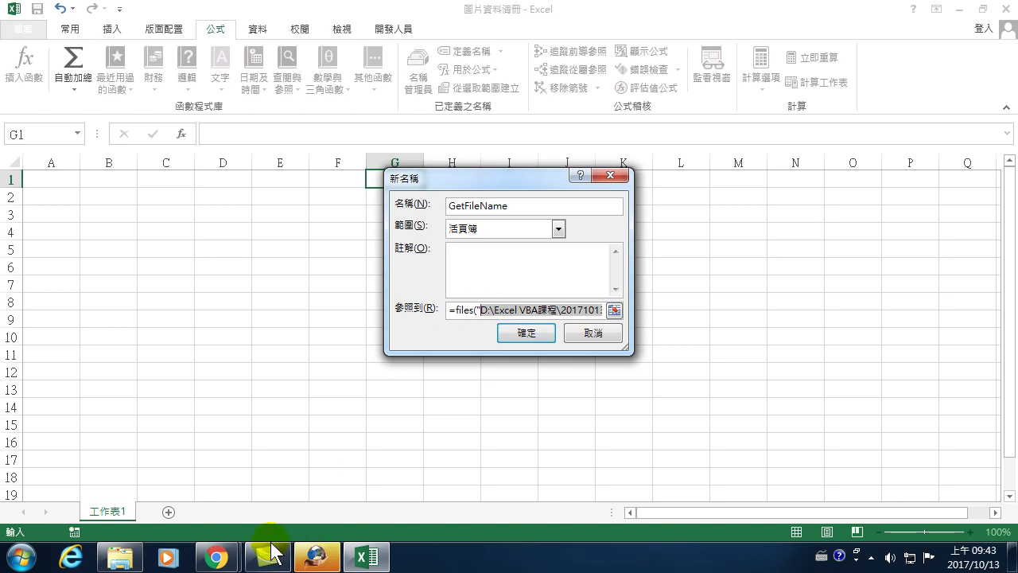
Step: Launch Notepad from Accessories and set its font size to 16
click(21, 555)
click(44, 484)
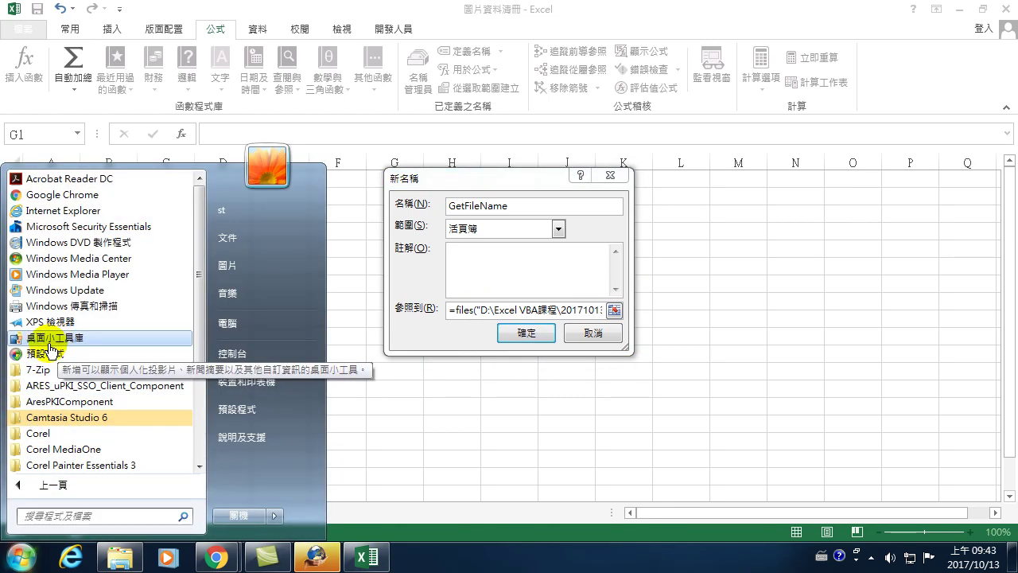
scroll(57, 401, down, 3)
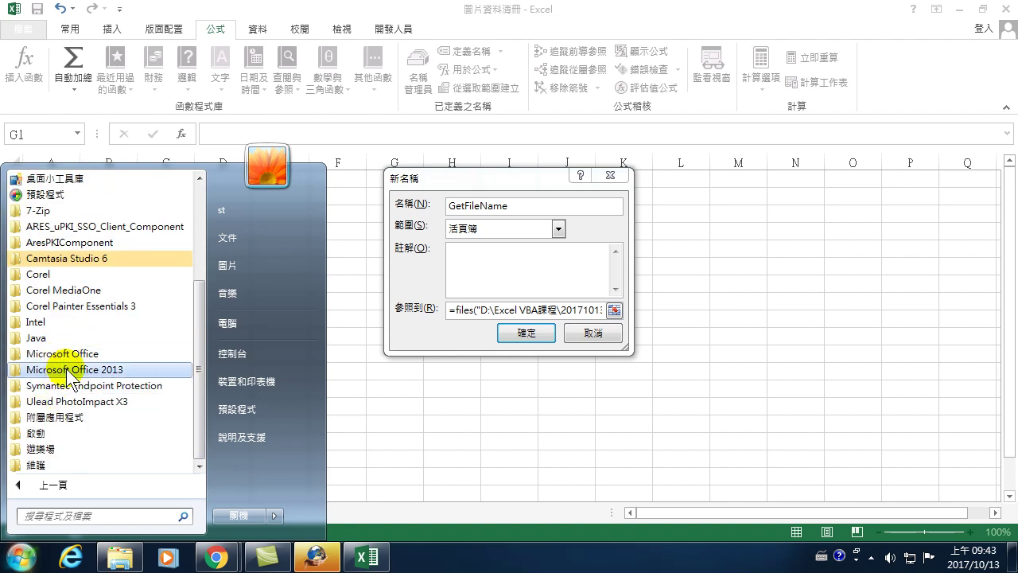
click(67, 418)
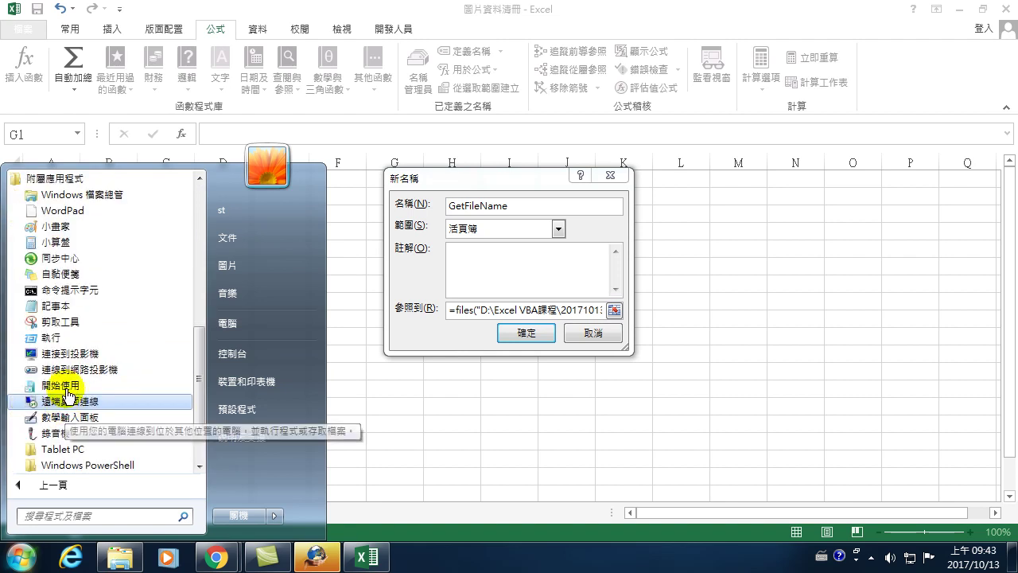
click(72, 307)
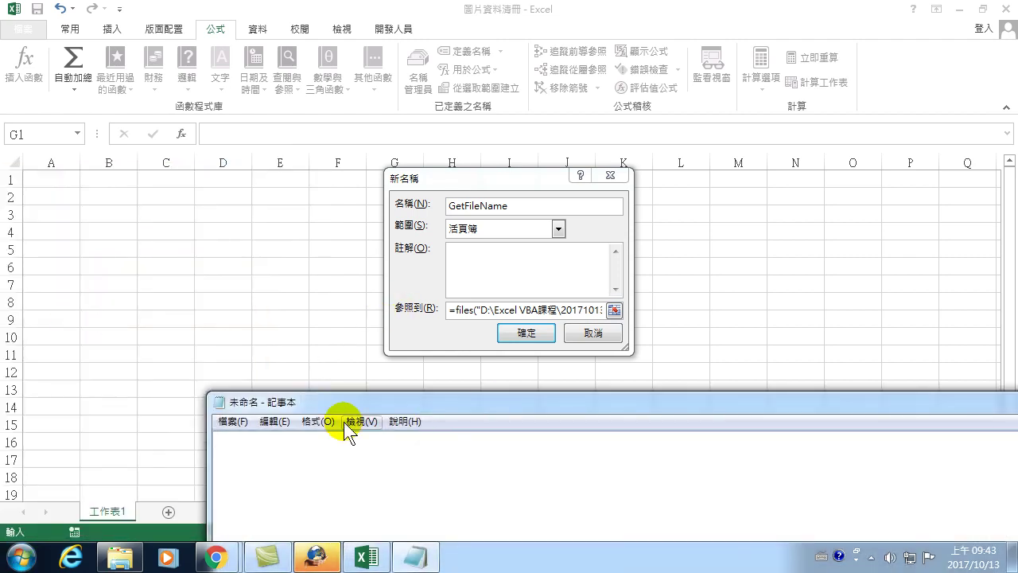
click(323, 421)
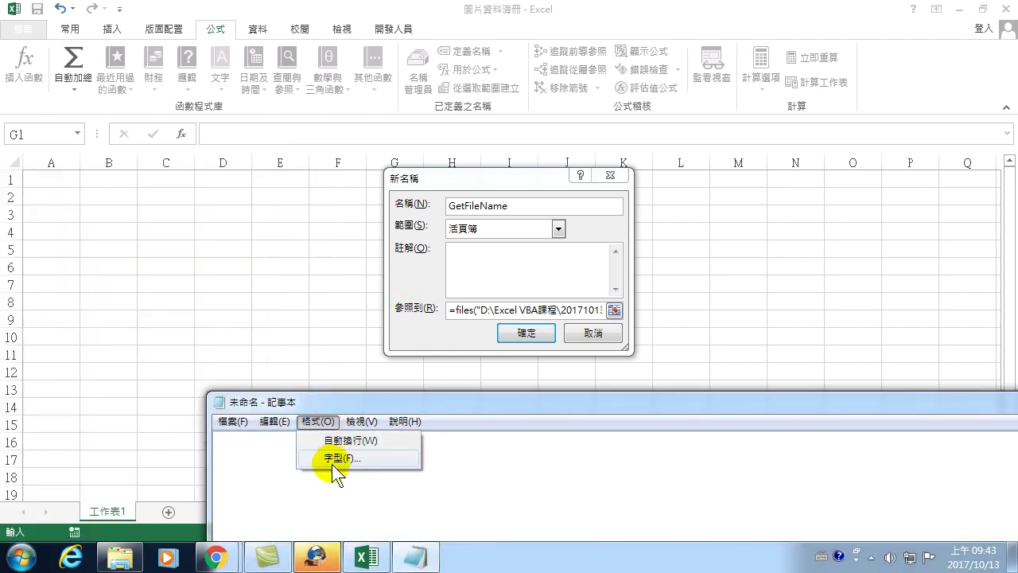
click(338, 459)
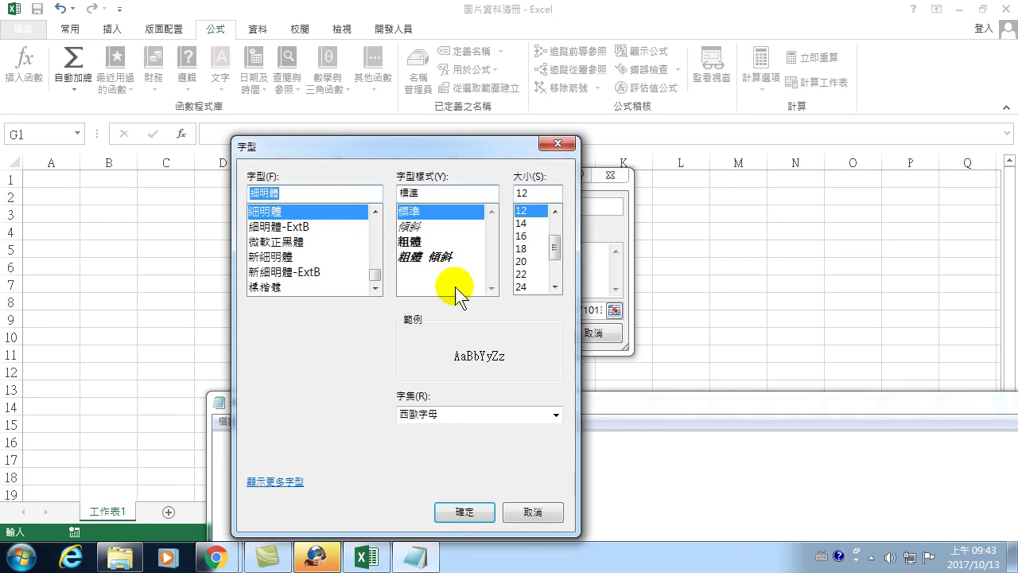
click(521, 236)
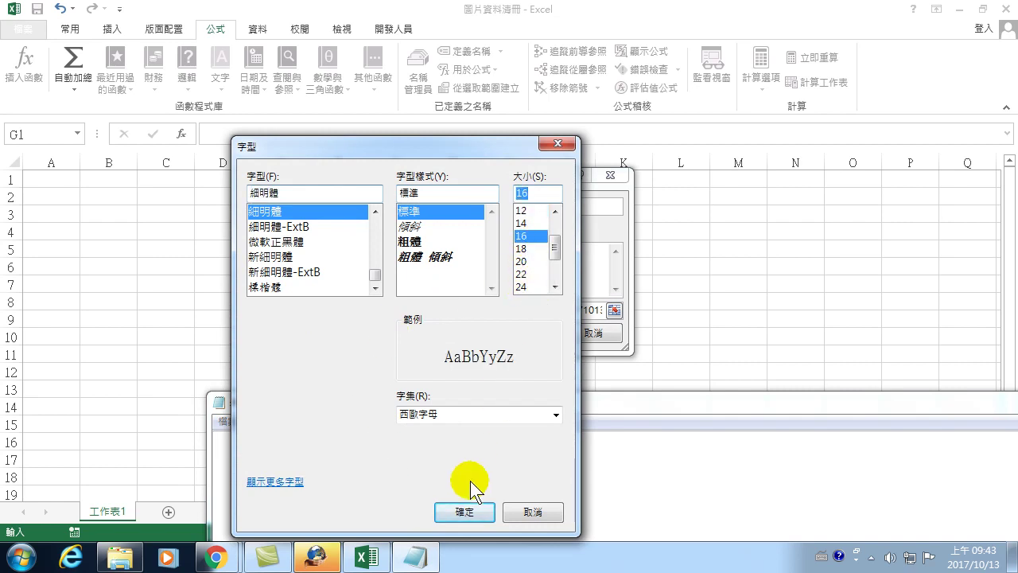
click(464, 511)
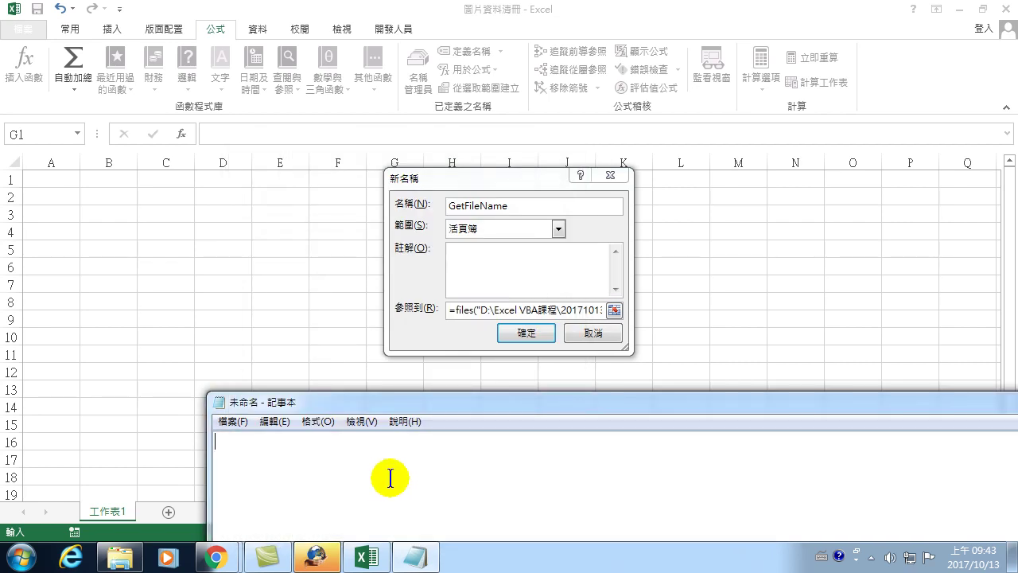
Step: Type the template =files("檔案路徑") into the note
text(=)
text(files)
text((""))
key(Left)
key(Left)
key(ctrl+shift)
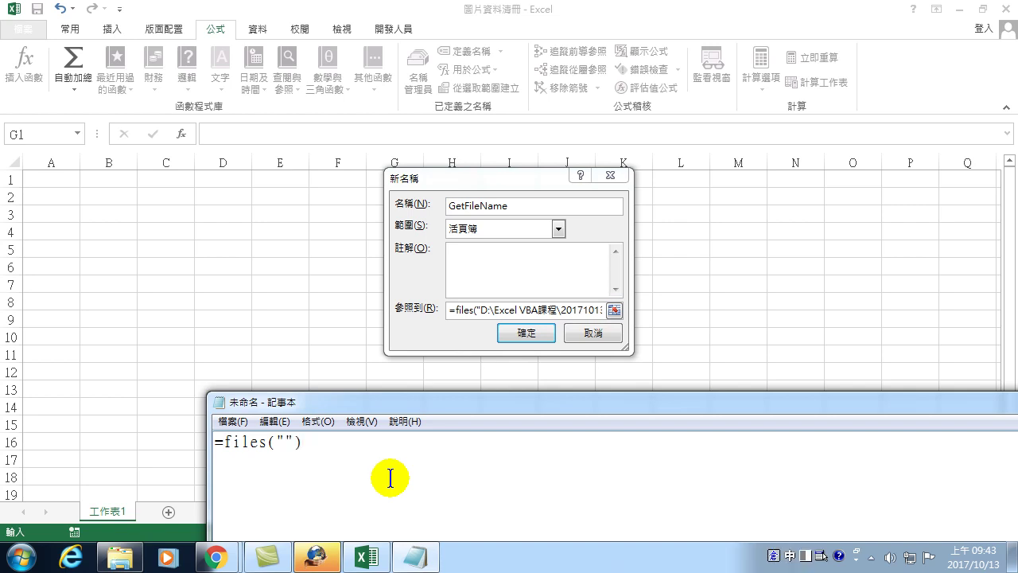
text(檔案)
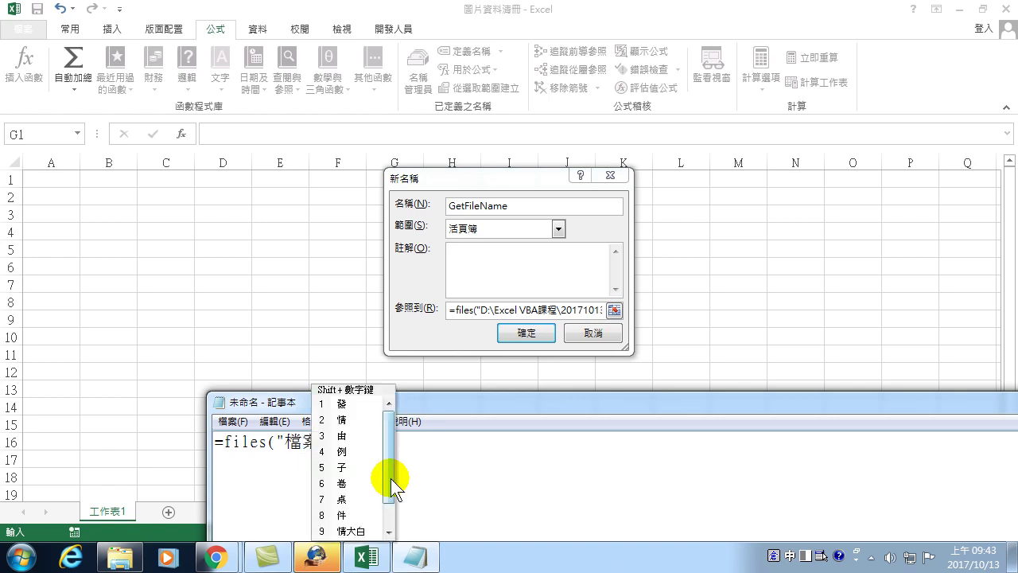
text(路徑)
click(390, 478)
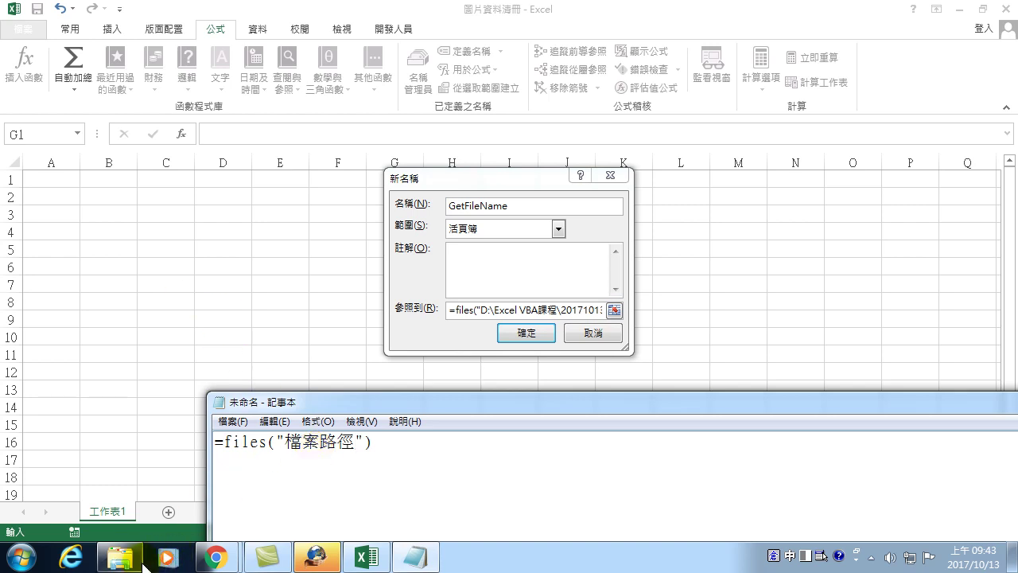
Step: Copy the ttt folder's path from the Explorer address bar
click(138, 559)
click(254, 36)
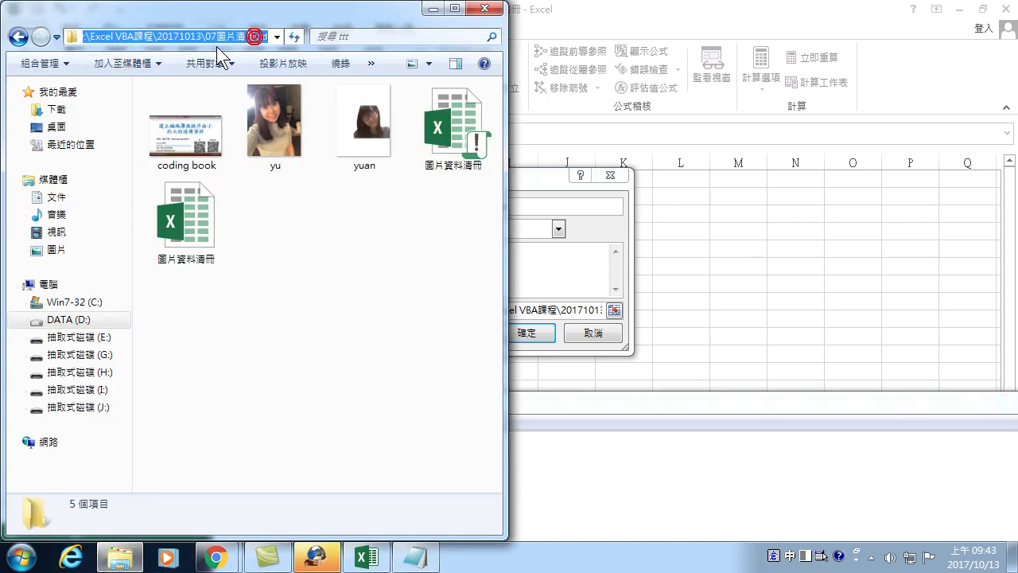
right_click(164, 23)
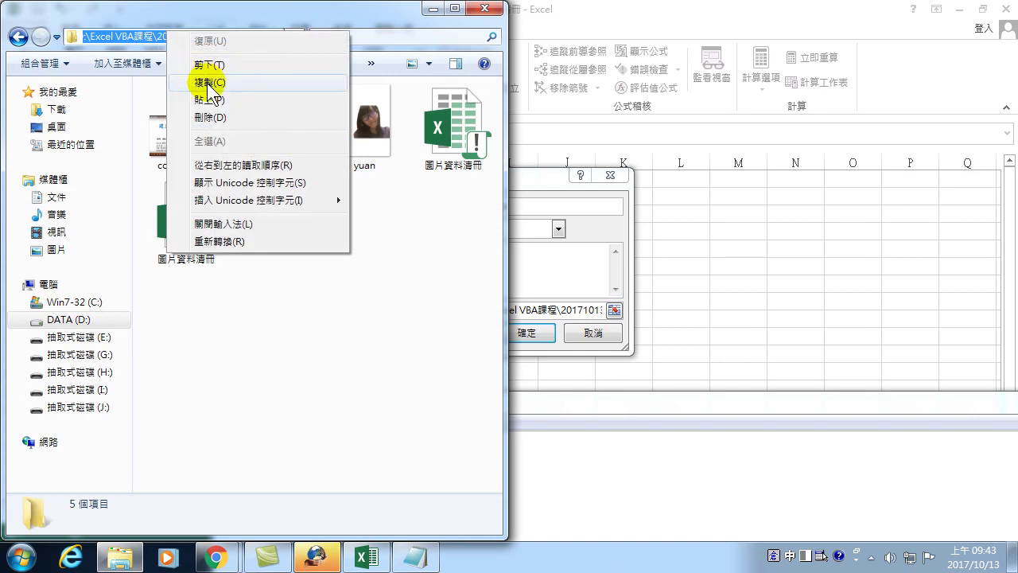
click(207, 82)
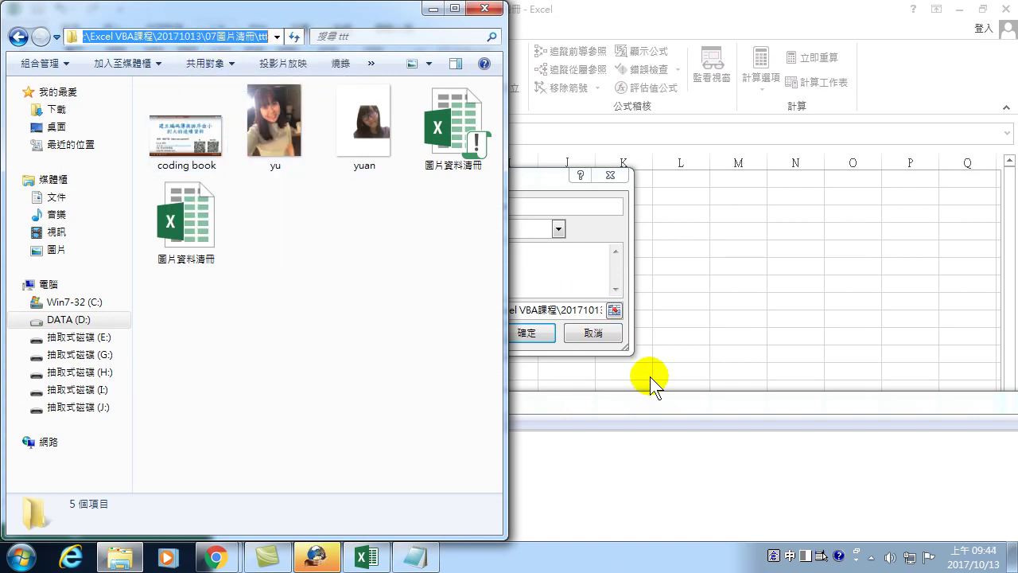
Step: Check the D:\Excel path in GetFileName's reference and confirm the defined name
click(528, 177)
drag(480, 310, 517, 313)
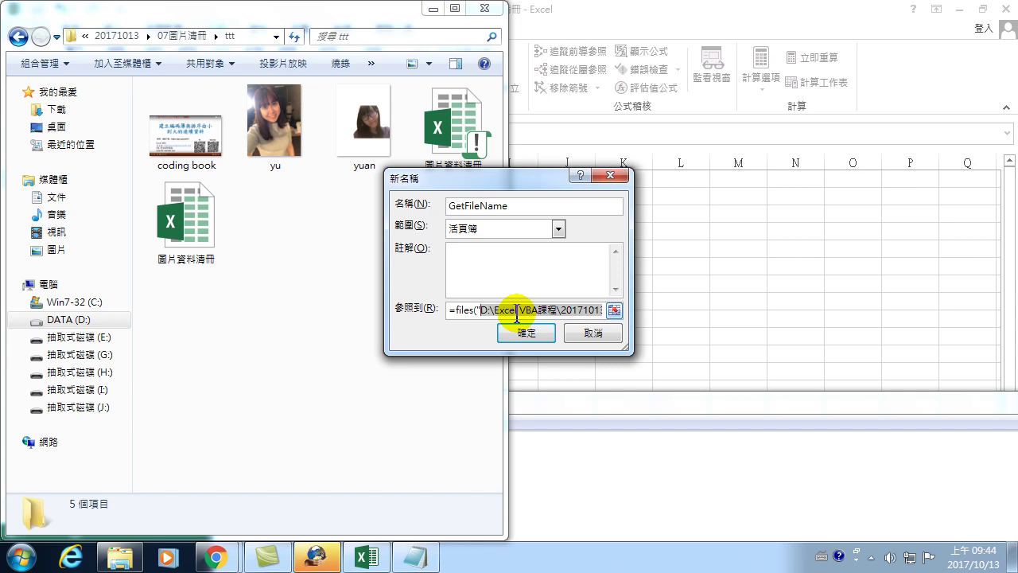
click(528, 334)
click(556, 149)
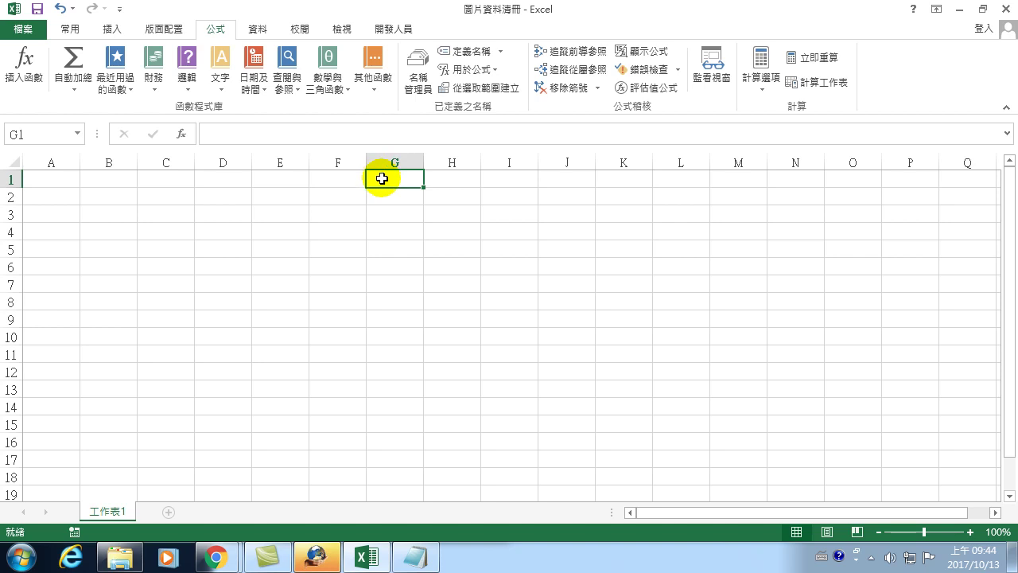
Step: Select the seven-cell range G1:M1 in row 1 of the worksheet
drag(382, 178, 795, 184)
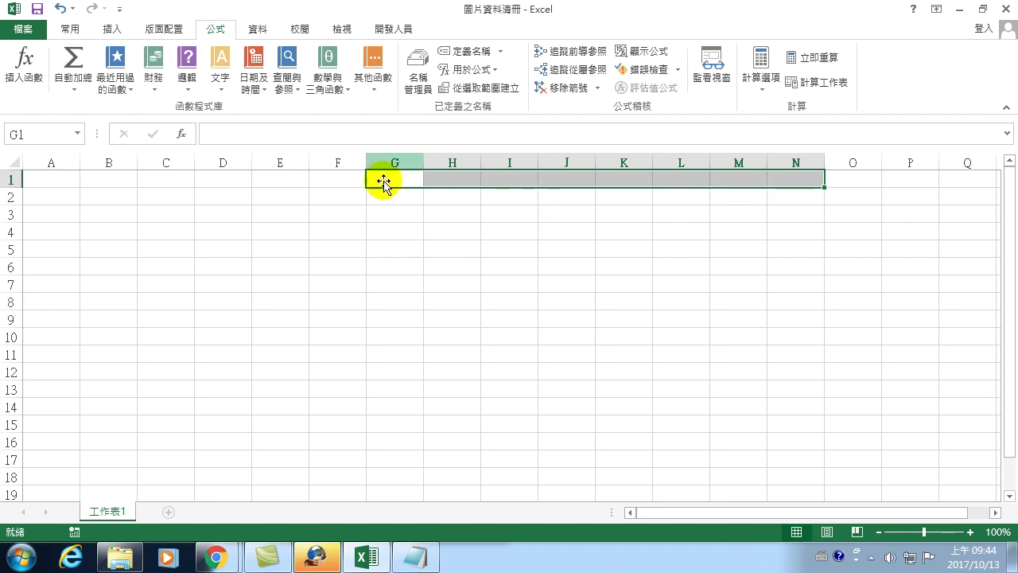
drag(417, 180, 563, 186)
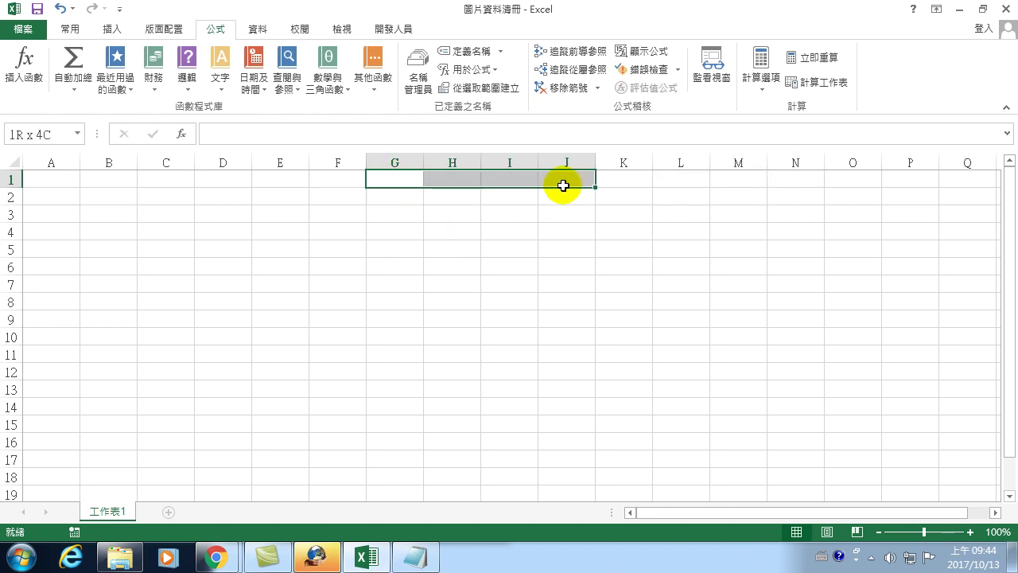
drag(564, 185, 740, 185)
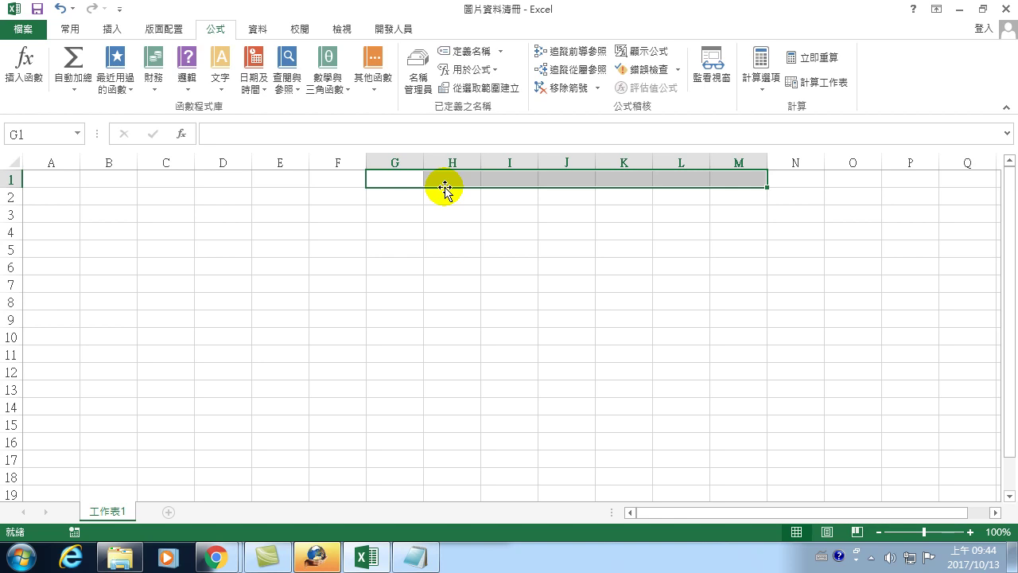
Step: Enter =GetFileName across G1:M1 as an array formula, showing coding book, yu.jpg, yuan.jpg
text(=)
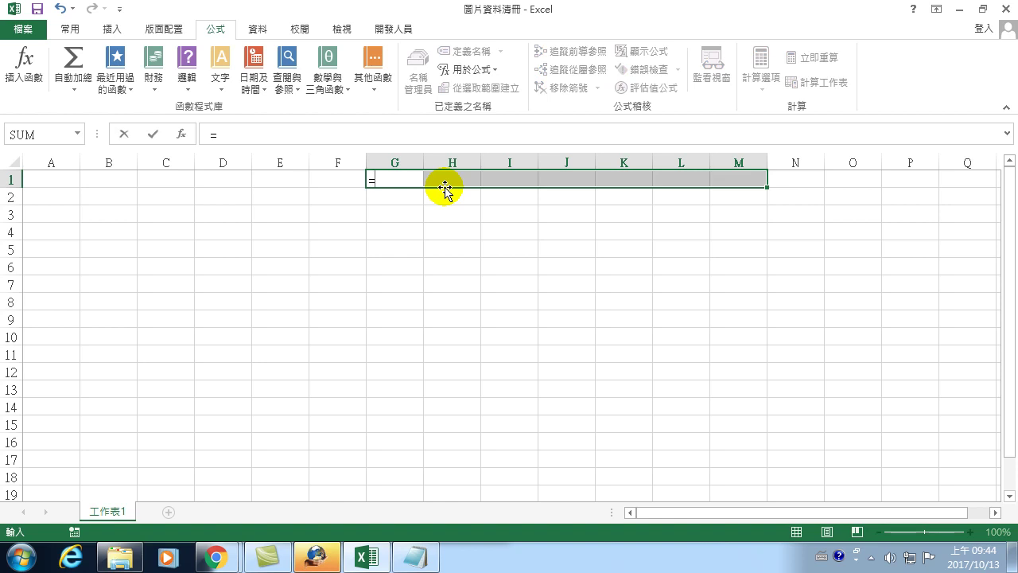
text(Get)
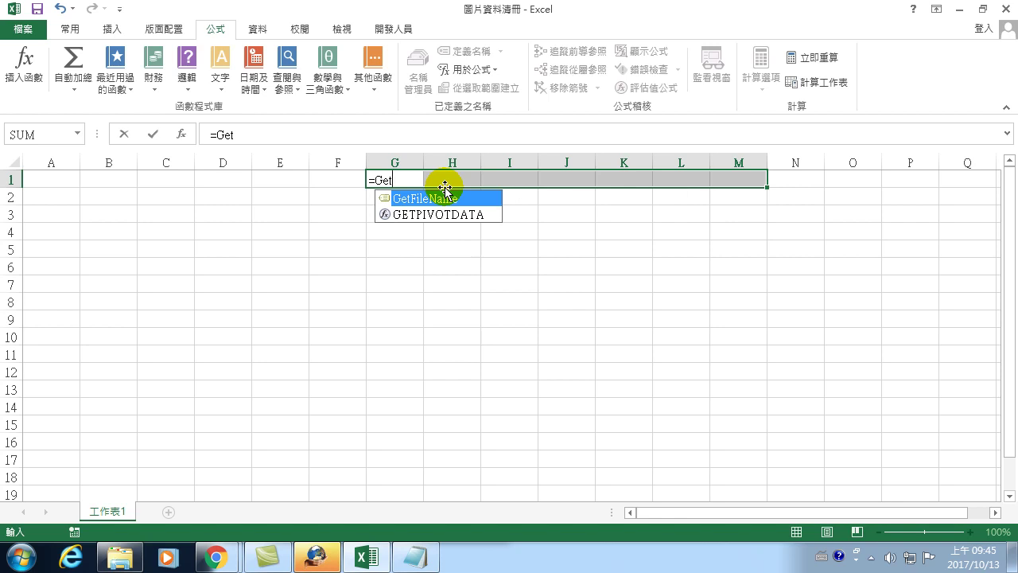
text(File)
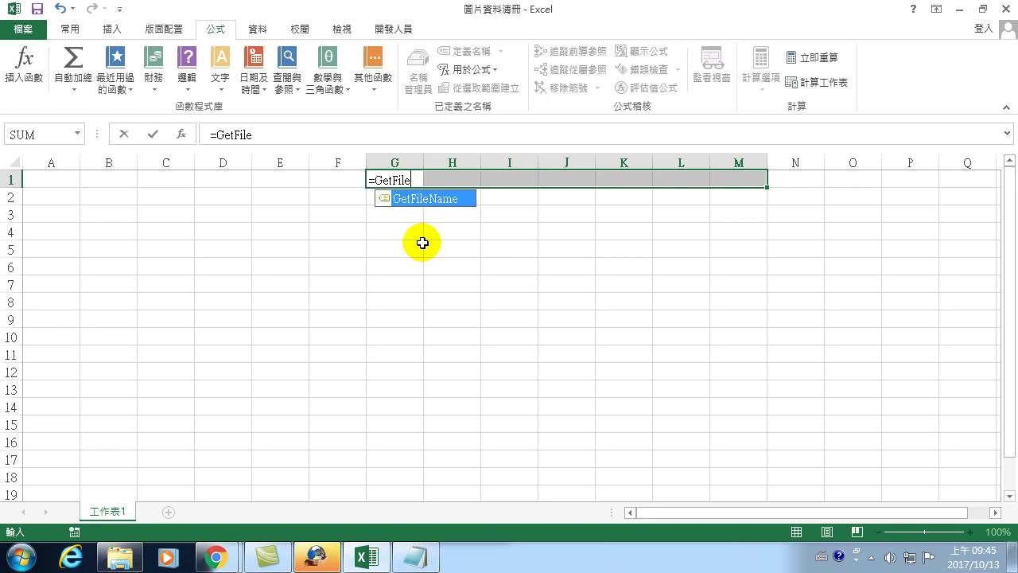
key(Tab)
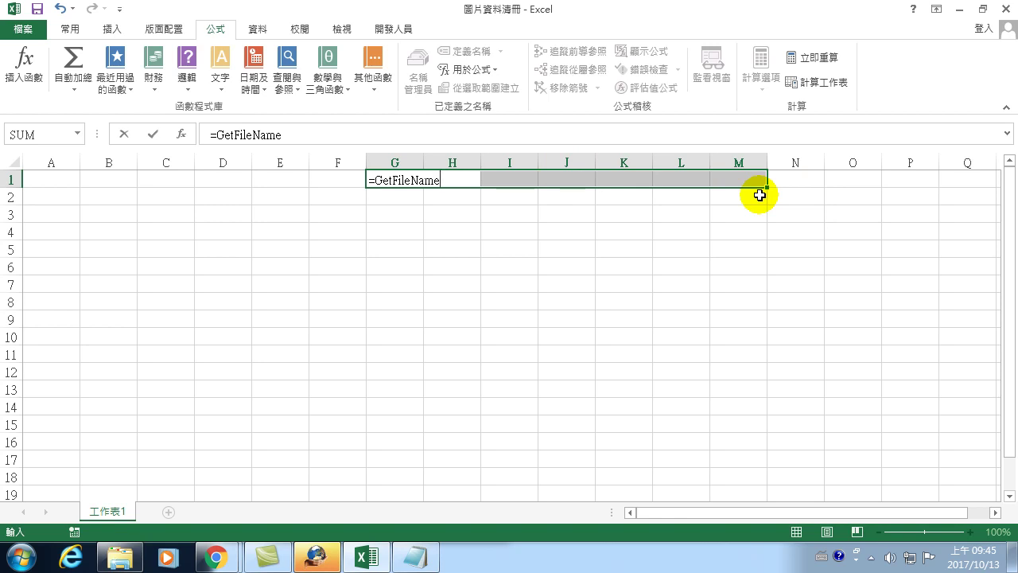
key(ctrl+shift+Return)
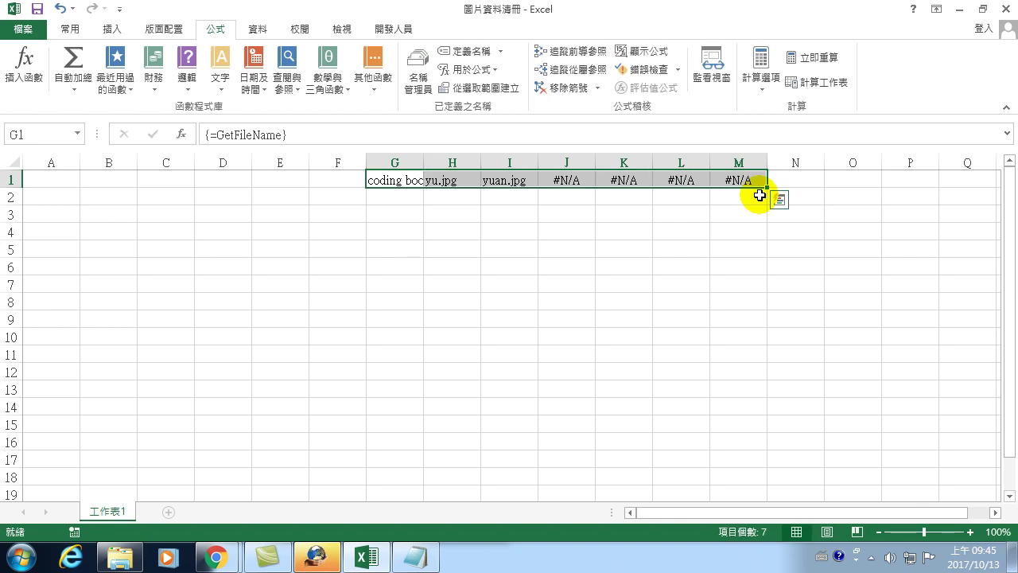
Step: Copy the file names in G1:I1 and paste them into A1 as transposed values only
drag(392, 180, 504, 183)
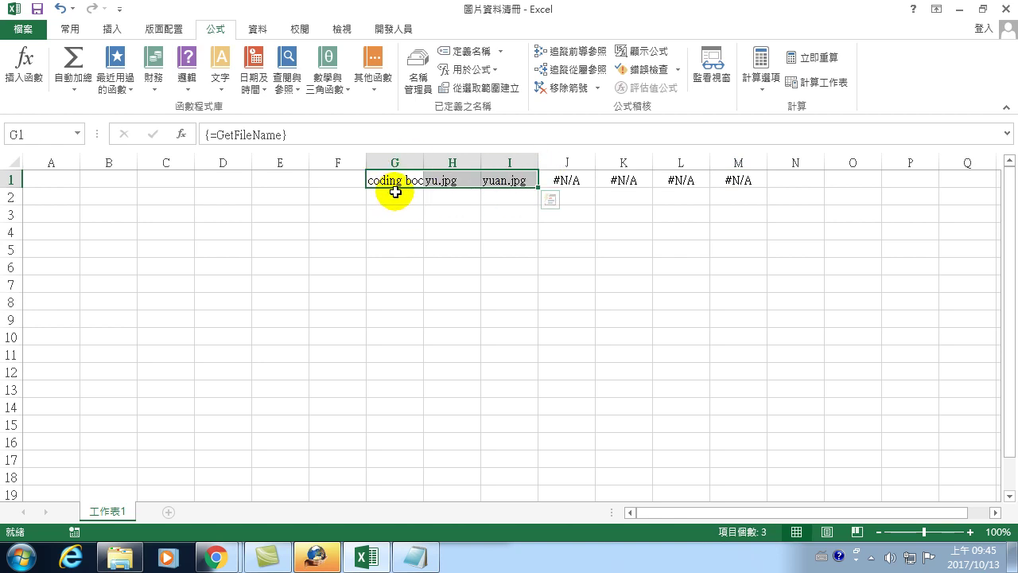
right_click(408, 182)
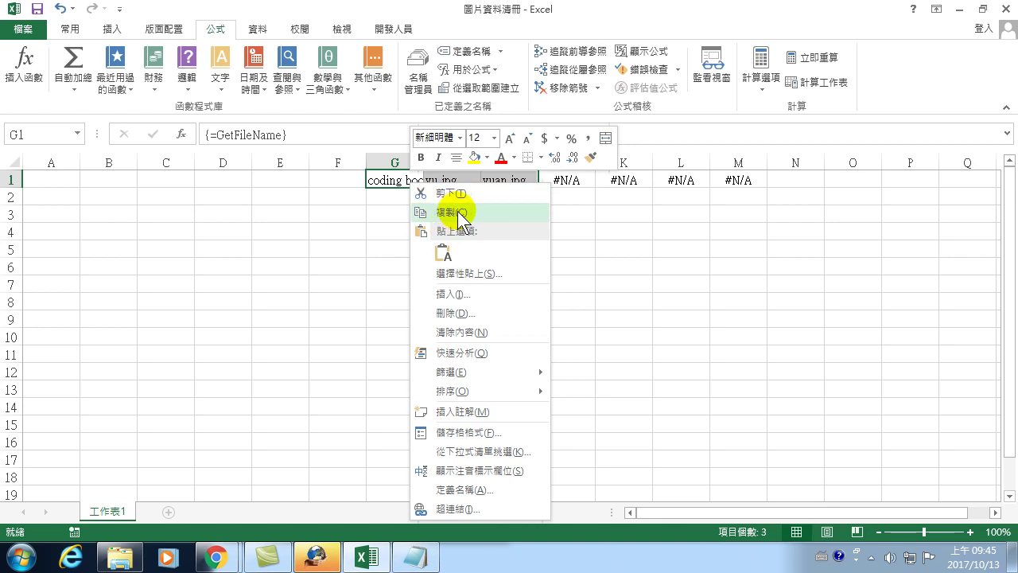
click(443, 211)
right_click(49, 179)
mouse_move(108, 269)
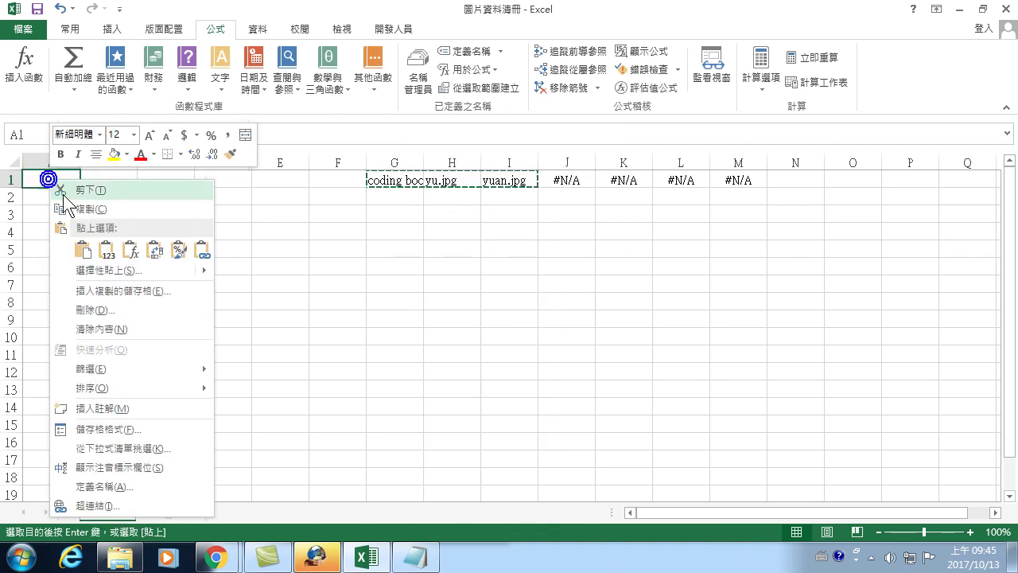
click(97, 270)
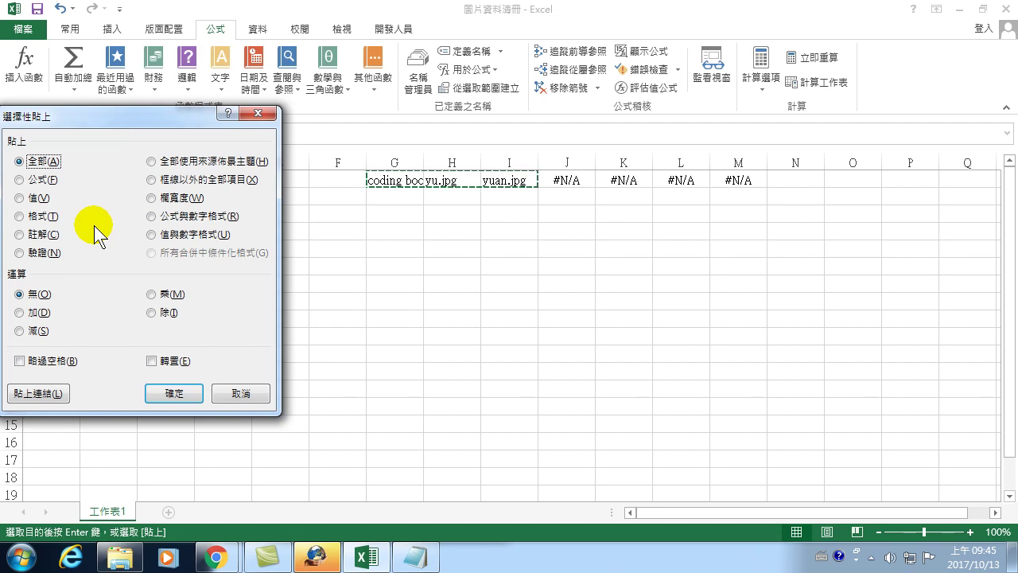
click(27, 199)
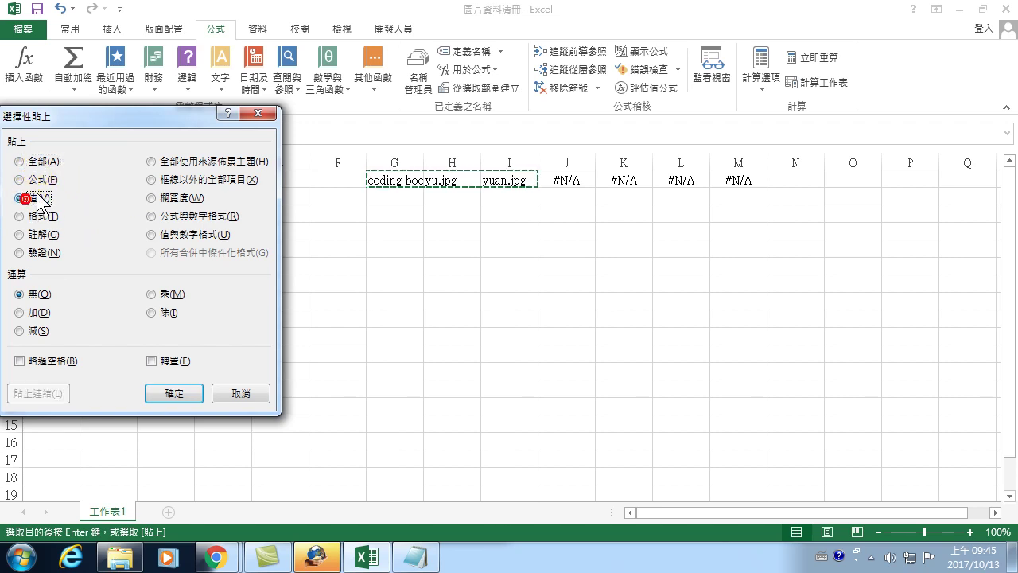
click(150, 360)
click(170, 389)
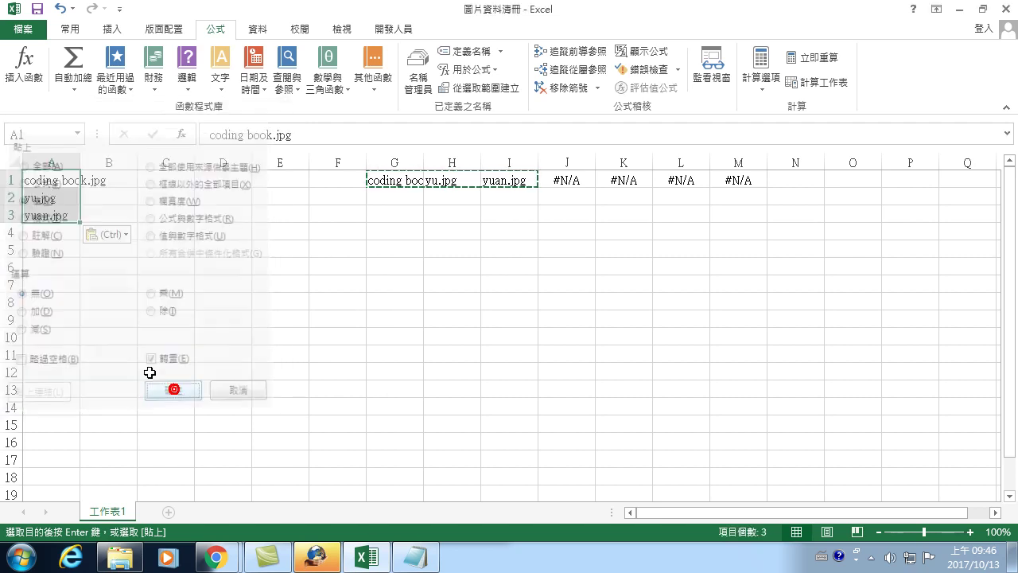
Step: Drag column A wider so coding book.jpg, yu.jpg and yuan.jpg show in full, then select A1
drag(83, 162, 133, 162)
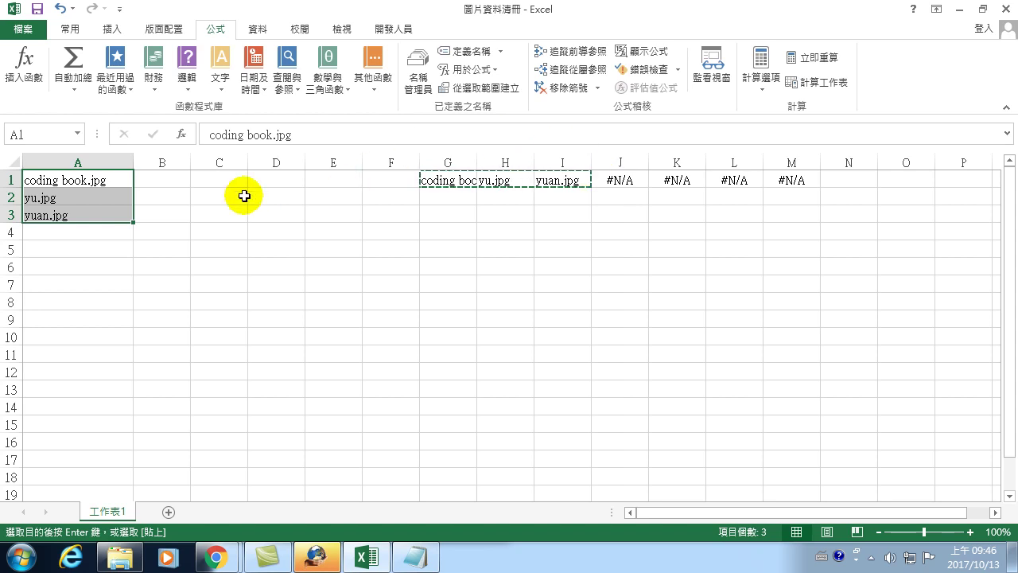
click(105, 180)
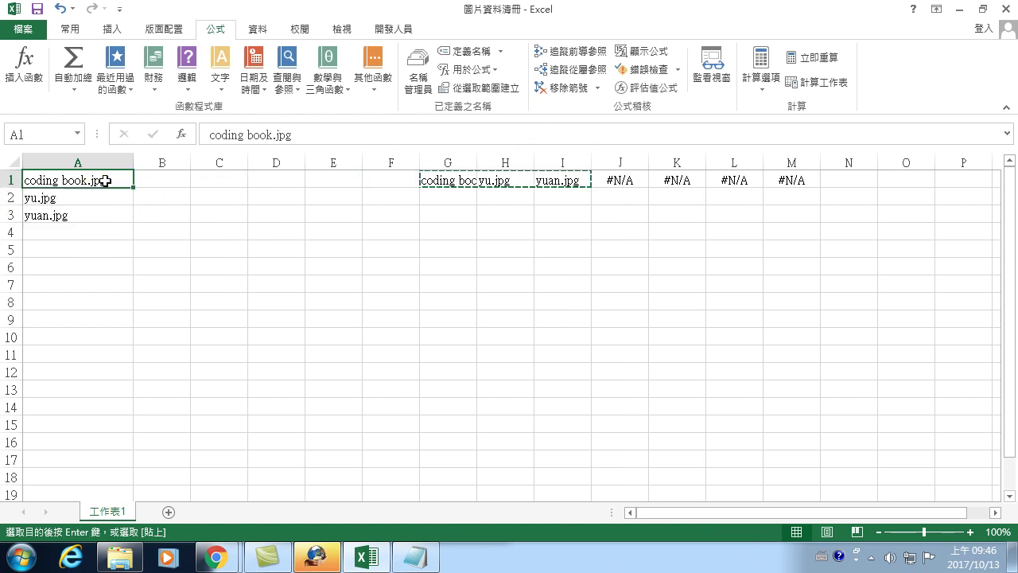